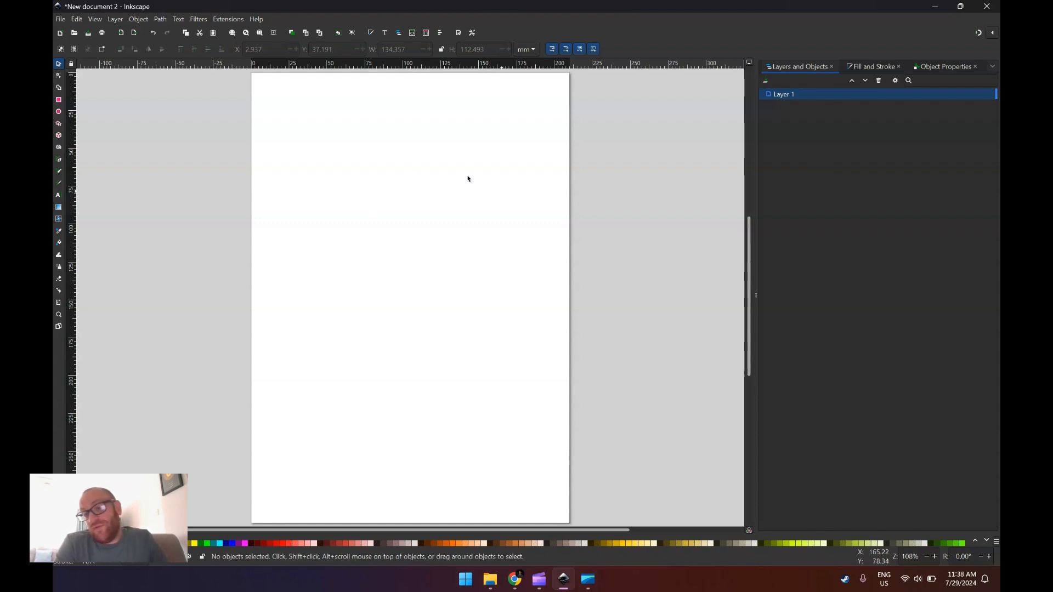
- Change the A4 page orientation to landscape in the document properties
click(63, 18)
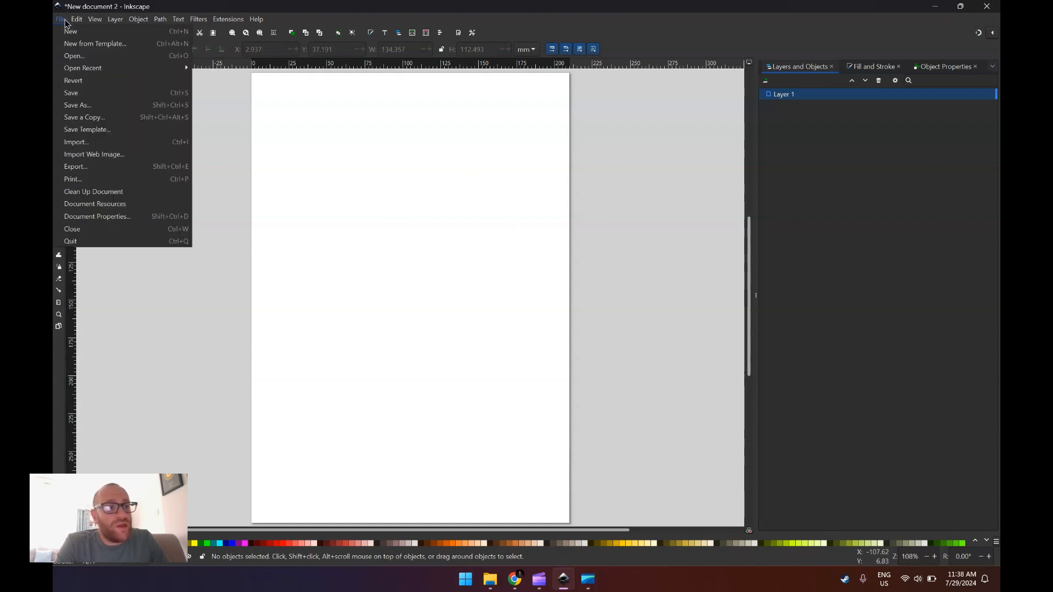
click(157, 217)
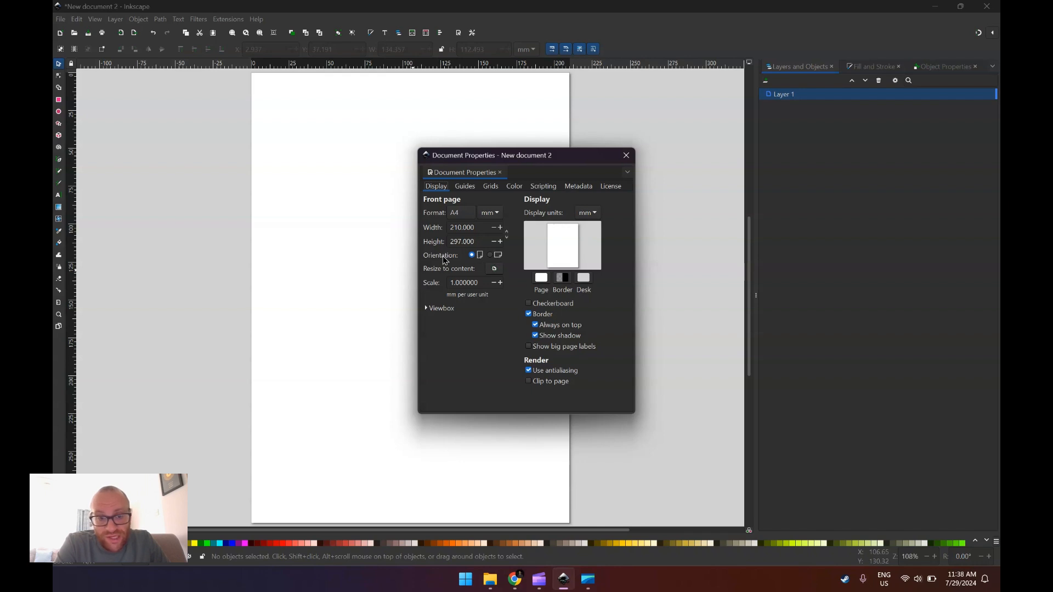
click(490, 256)
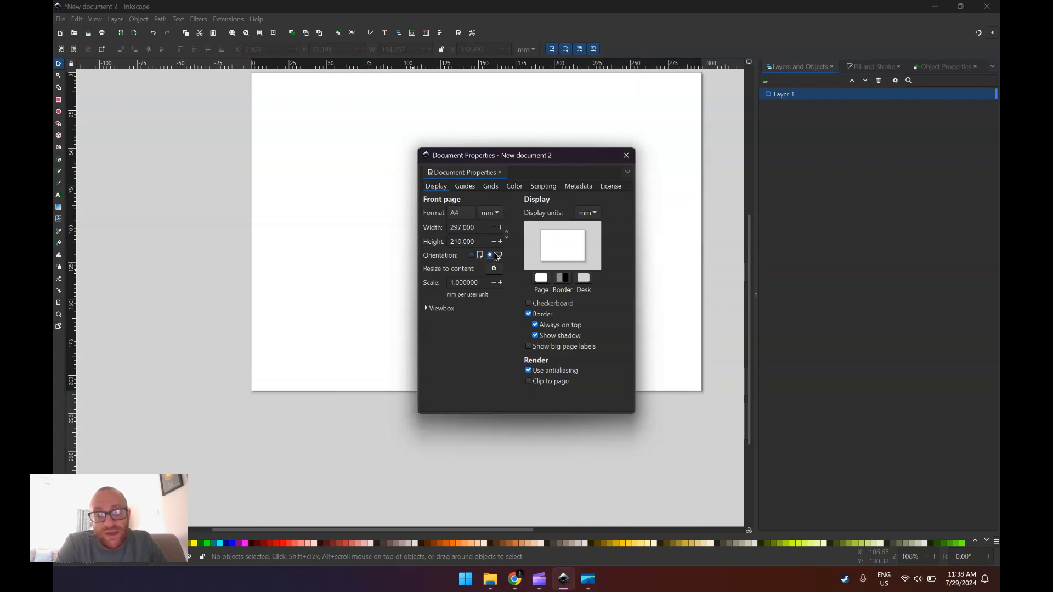
click(625, 159)
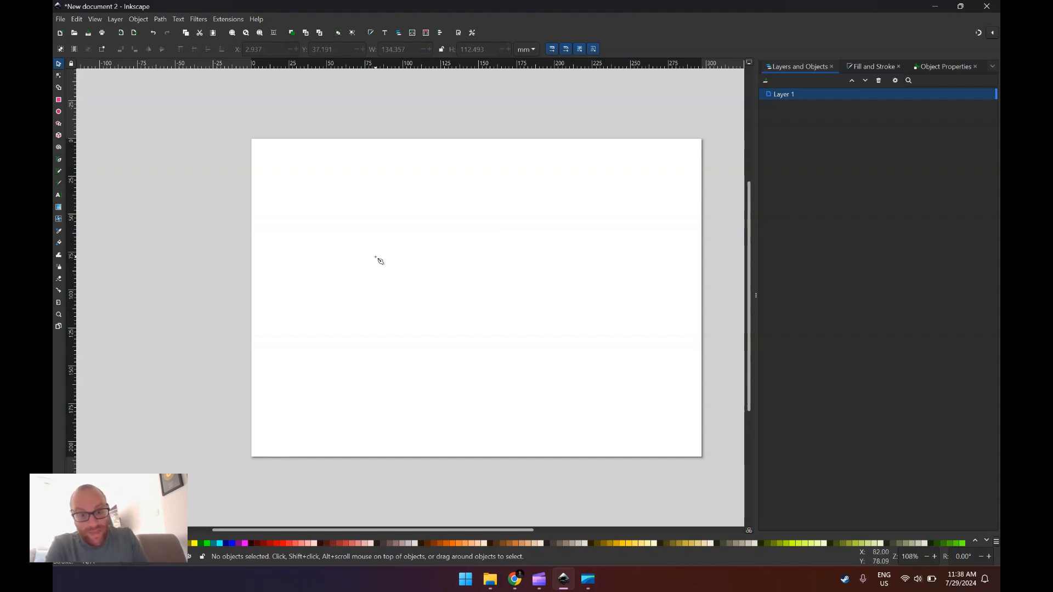
- Draw a closed, jagged nine-node mountain outline with the Pen tool, about 256 mm wide and 127 mm high, across the page's lower part
key(b)
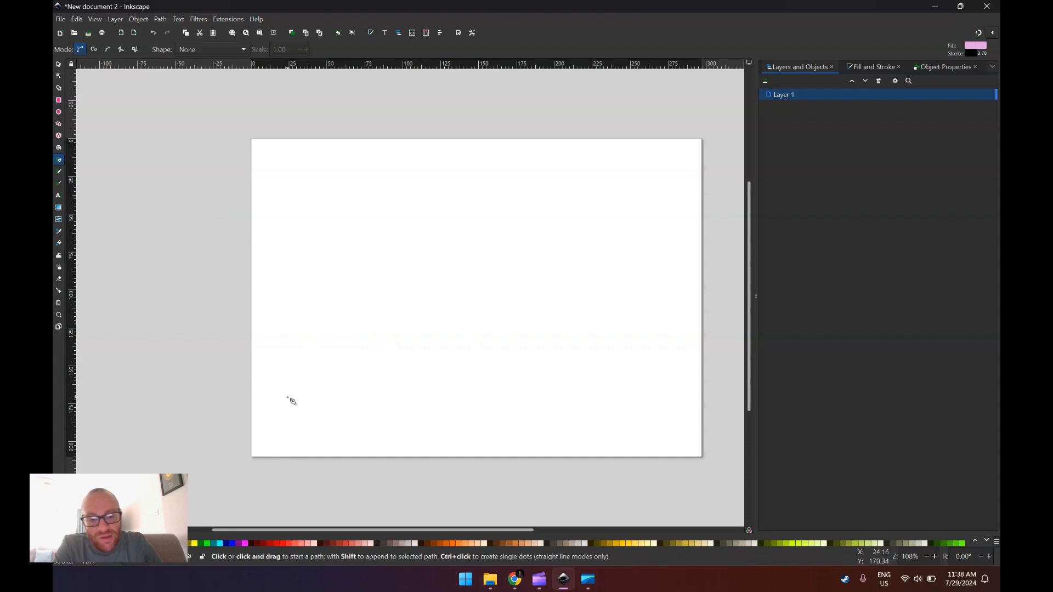
click(270, 439)
click(657, 434)
click(651, 248)
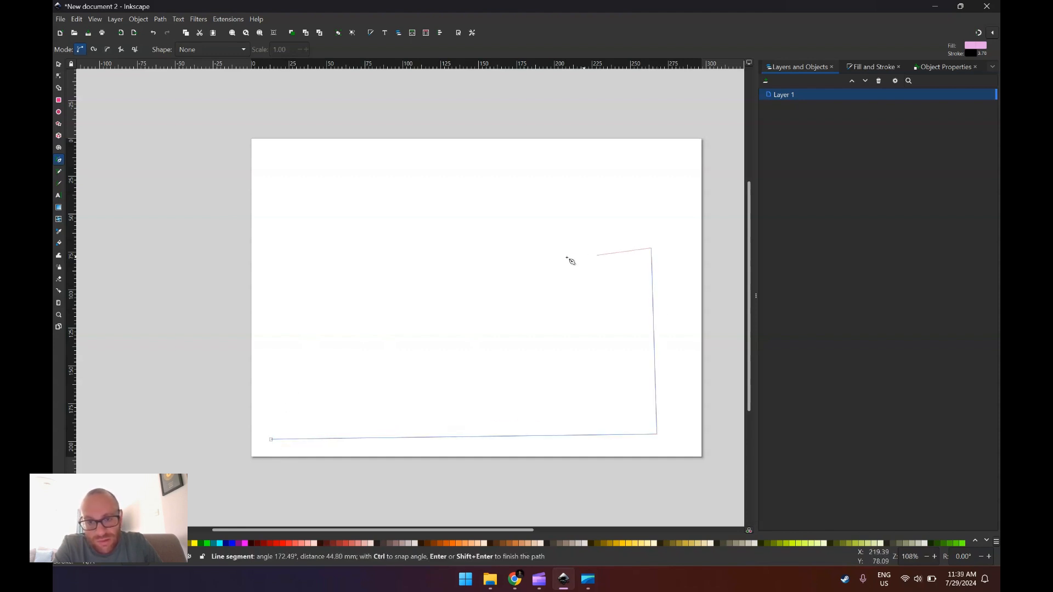
click(530, 261)
click(529, 338)
click(439, 257)
click(419, 352)
click(339, 282)
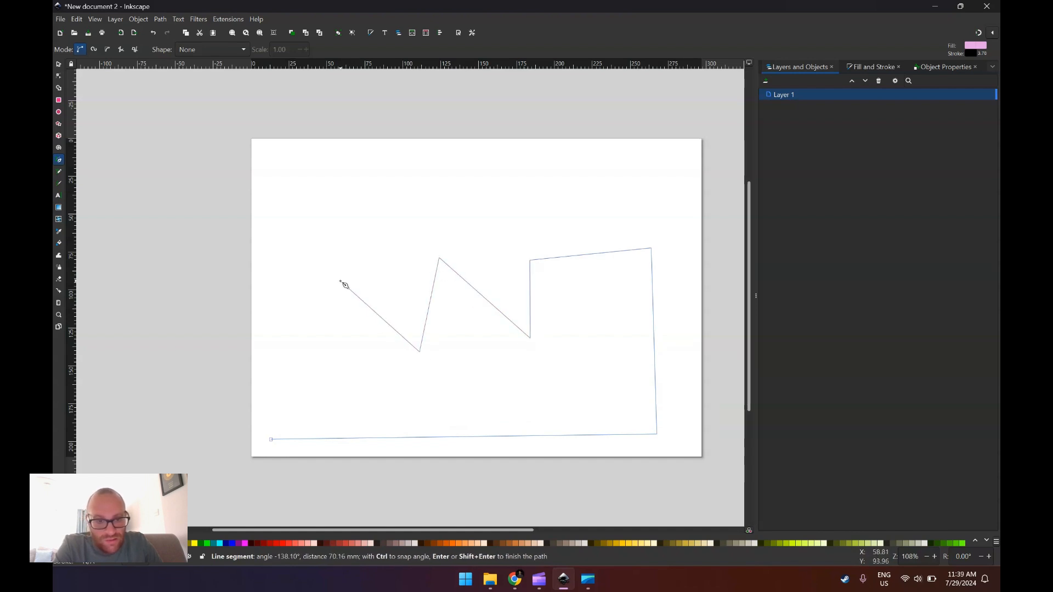
click(289, 337)
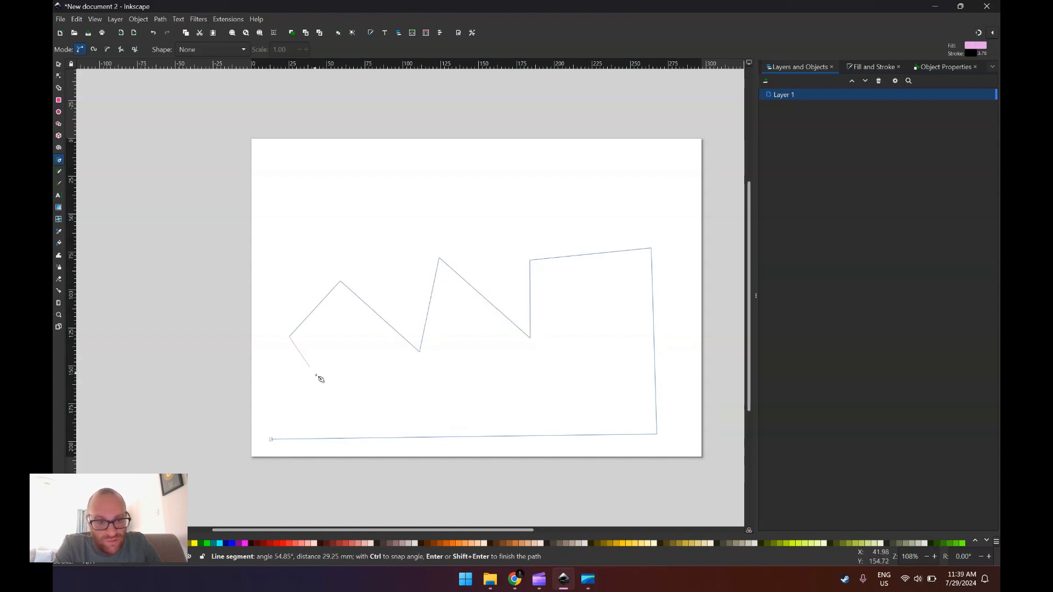
click(271, 438)
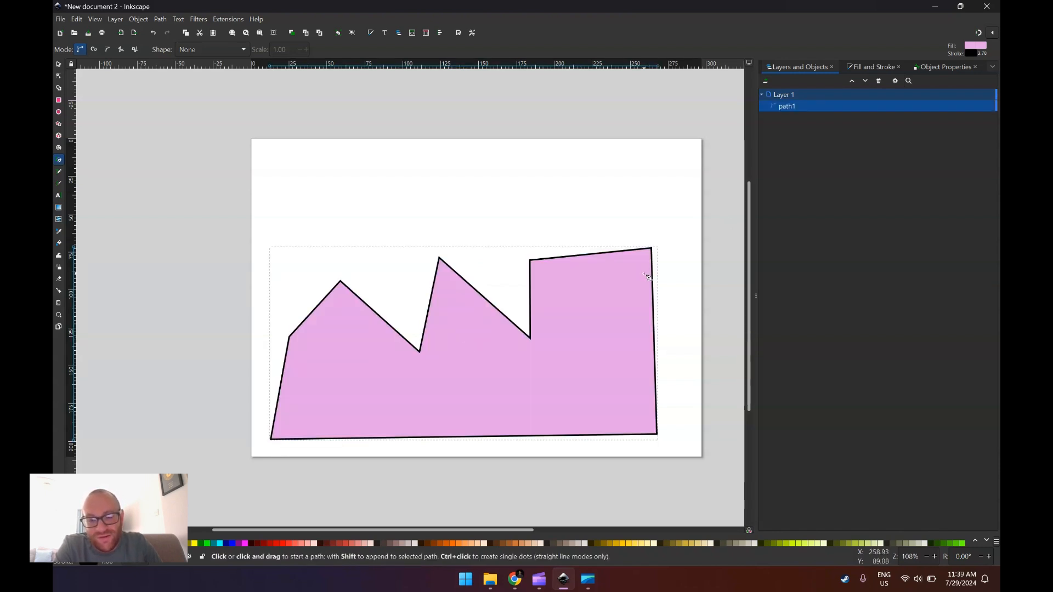
- Scale the mountain path to about 295 by 141 mm so it spans the page width, and move it slightly up
click(58, 64)
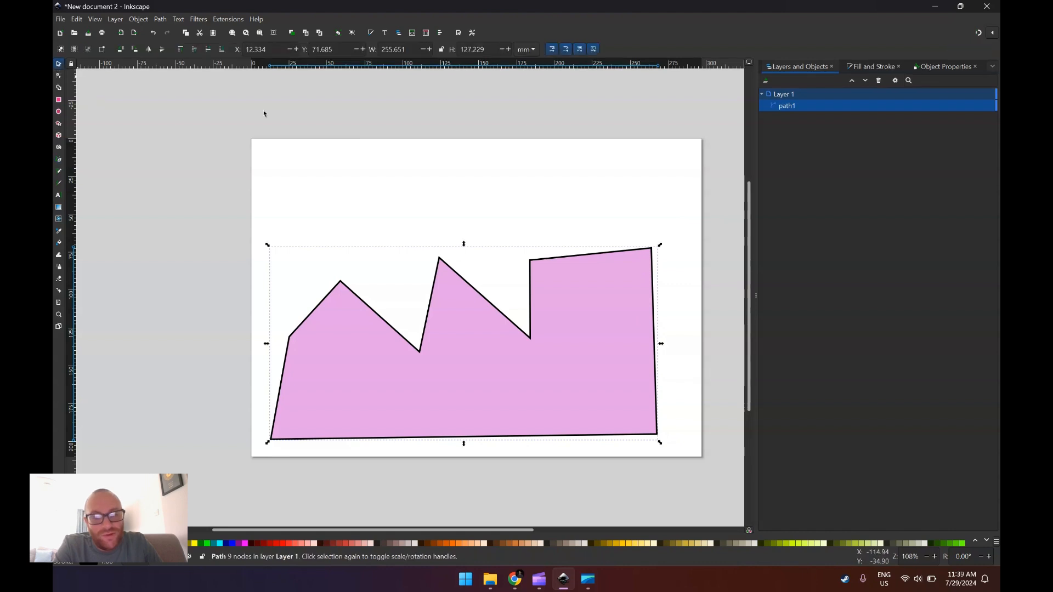
drag(660, 441, 705, 466)
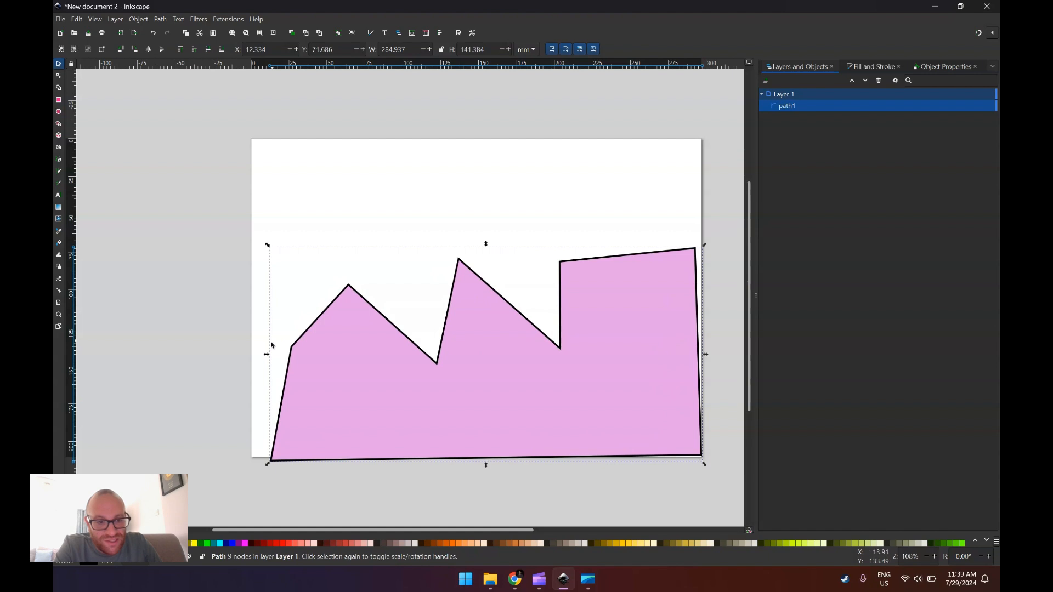
drag(267, 354, 251, 355)
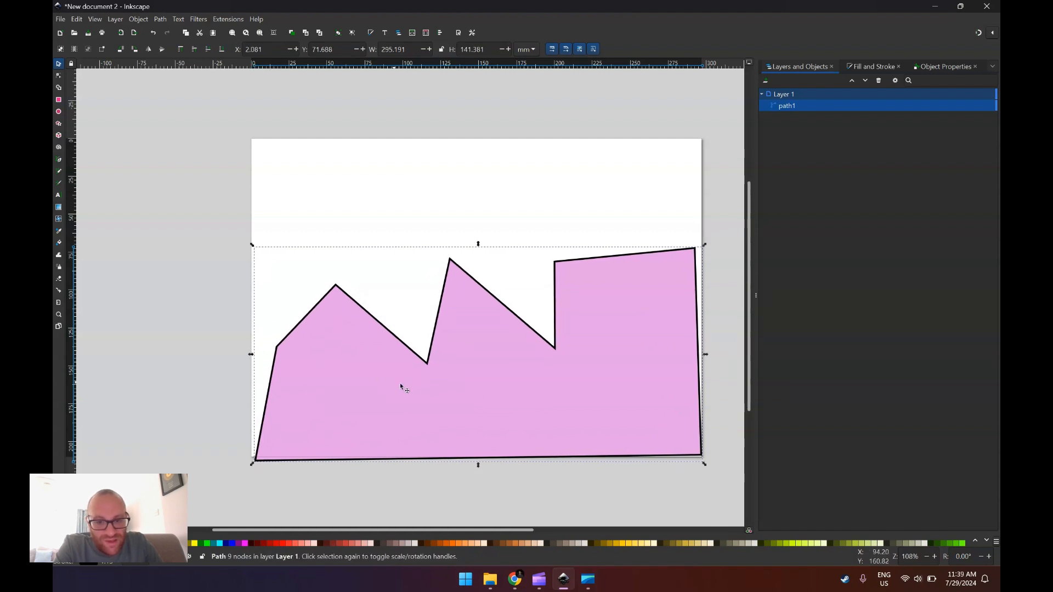
drag(402, 374, 398, 361)
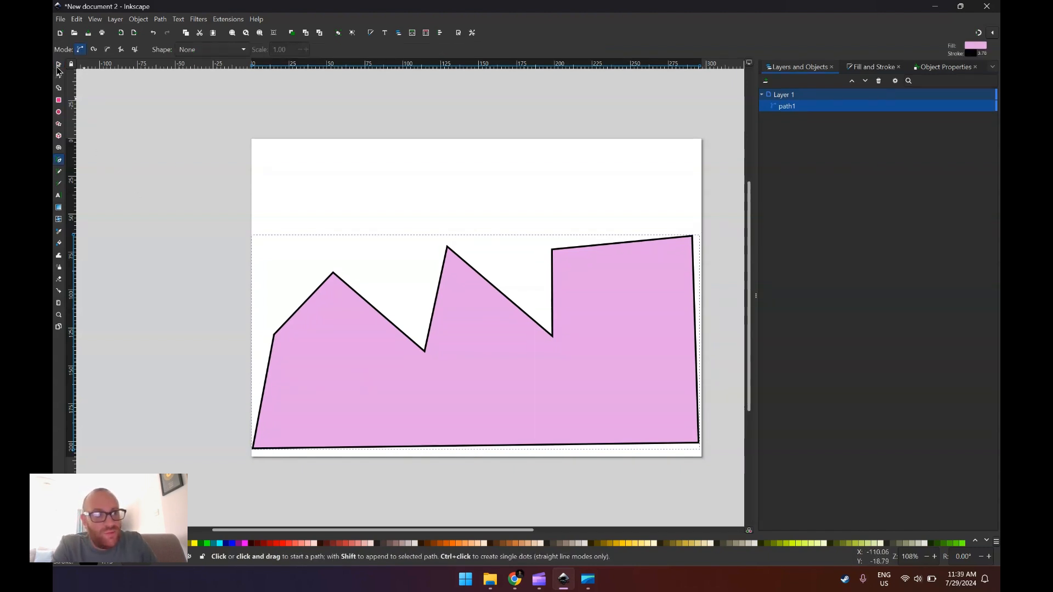
- Move the right valley node to about X 172, Y 122 mm and level the flat top's left corner with its right corner
key(n)
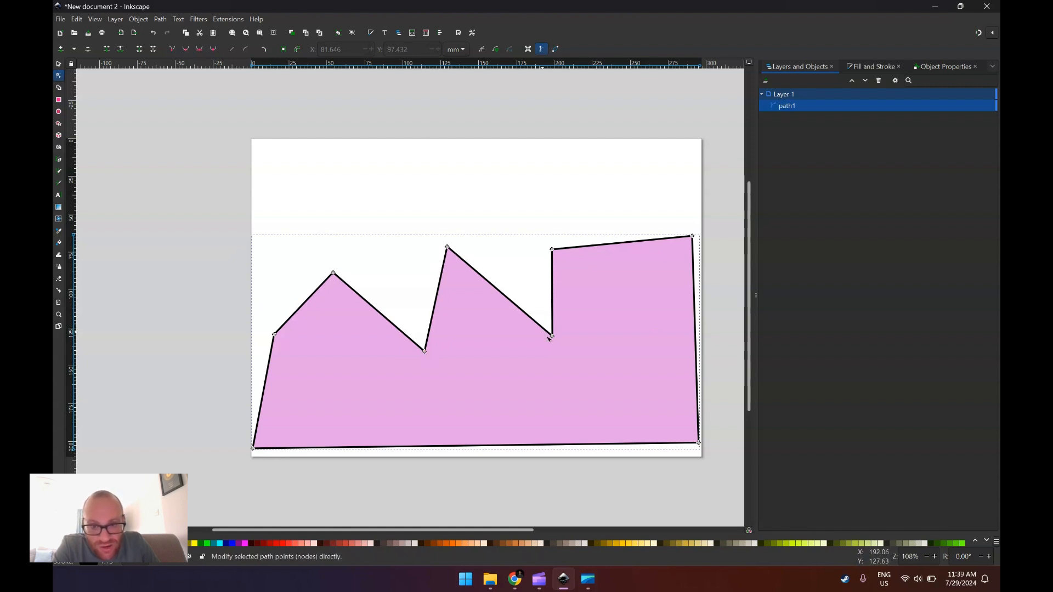
drag(556, 340, 505, 314)
drag(554, 251, 575, 239)
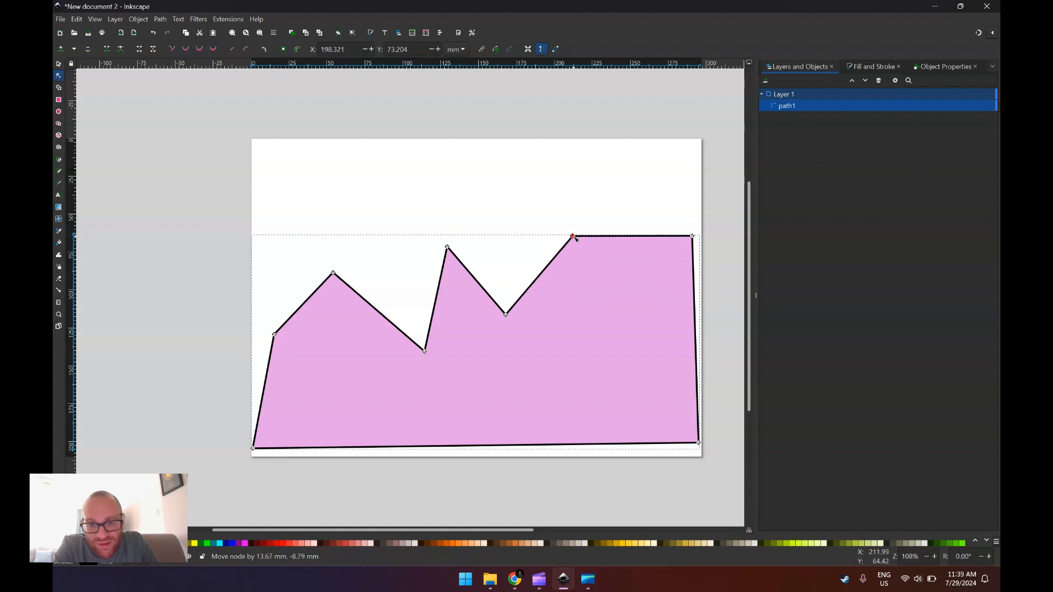
drag(512, 317, 517, 324)
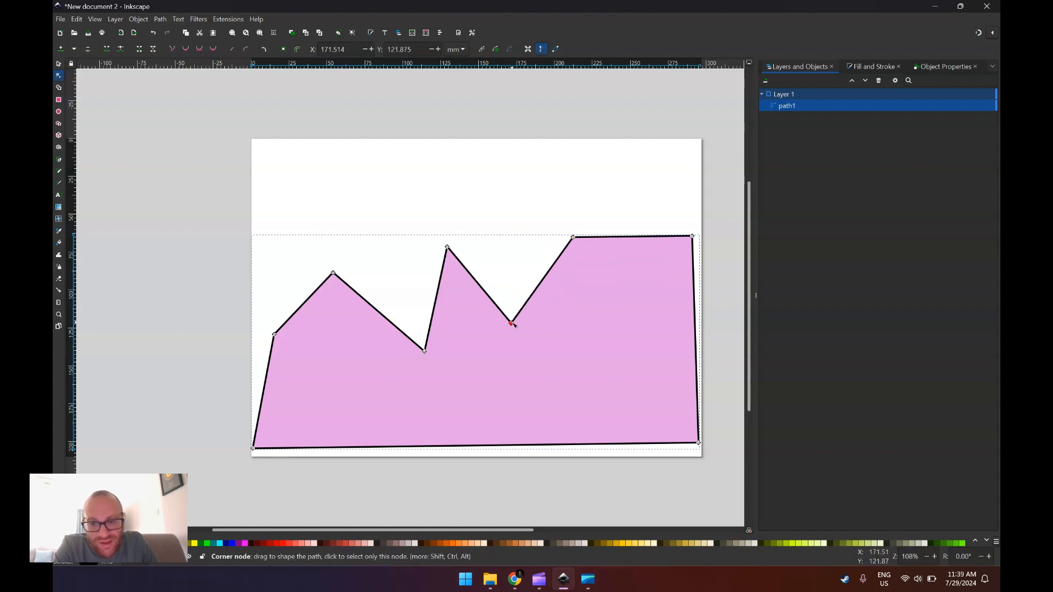
- Move the path's two bottom corner nodes into the page's lower corners and its upper-left side node onto the left page edge
drag(701, 446, 703, 455)
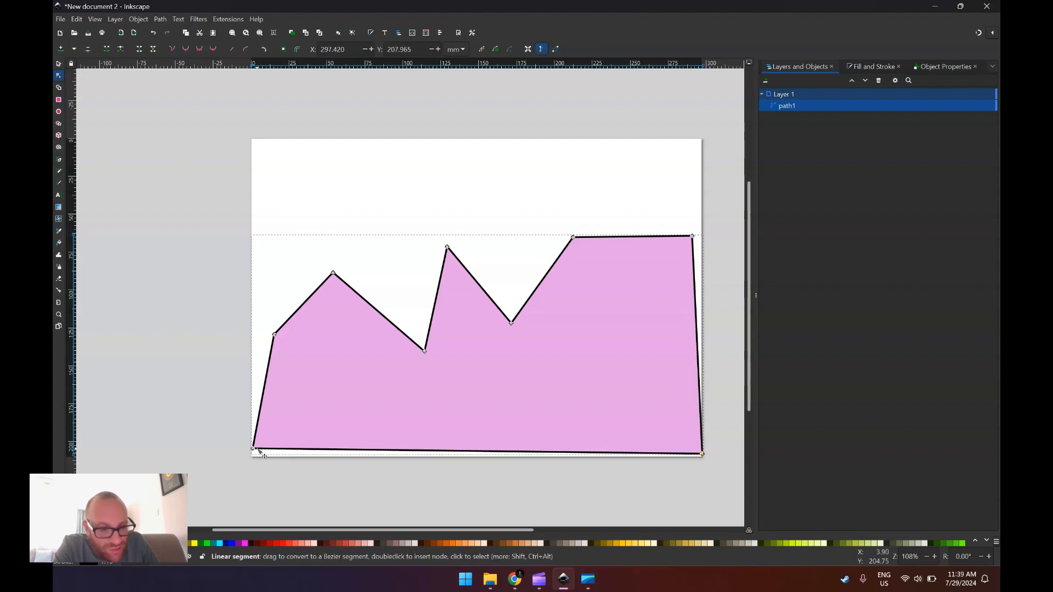
drag(253, 449, 252, 456)
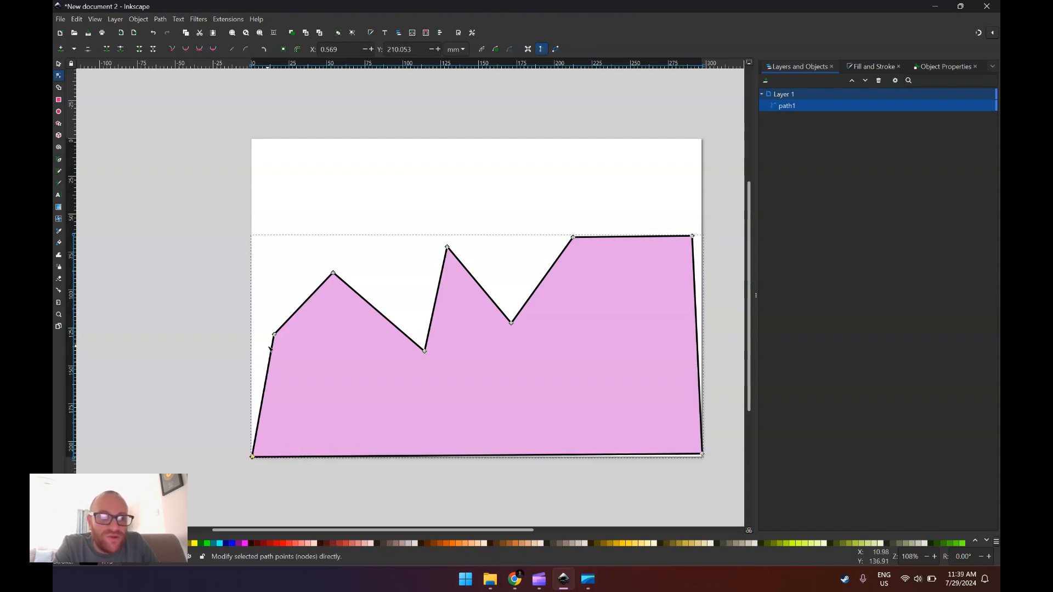
drag(275, 337, 252, 340)
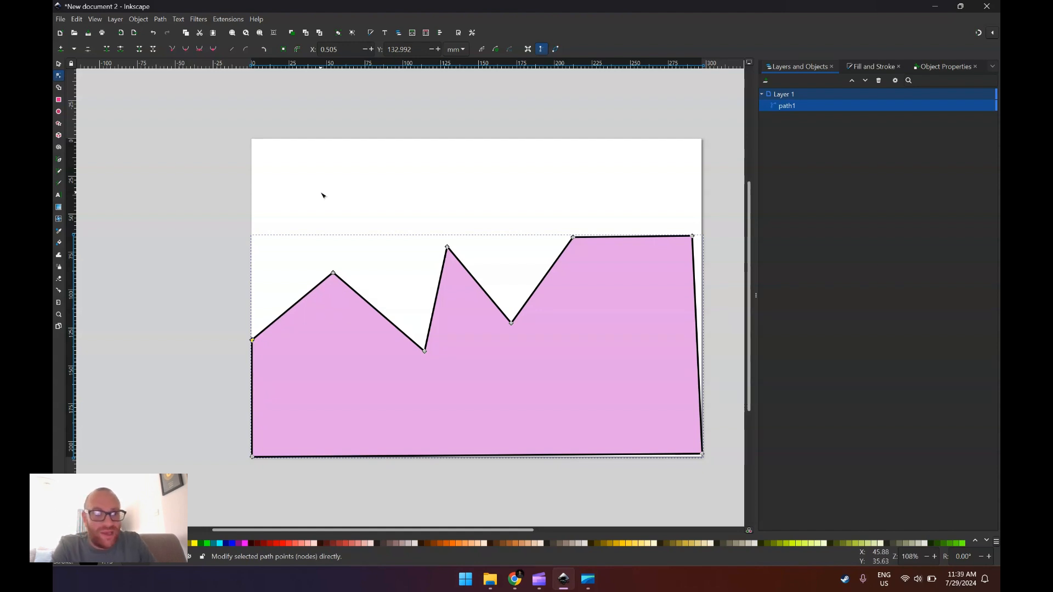
- Insert nodes on both slopes of the left peak and the central peak's left slope, moving the last to about X 132, Y 111 mm
key(s)
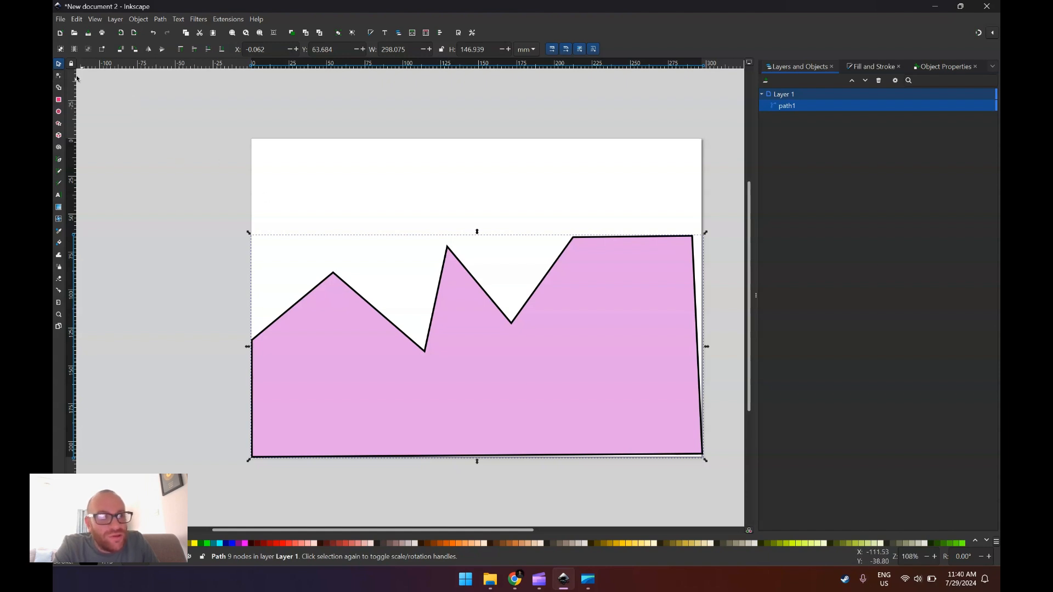
click(59, 76)
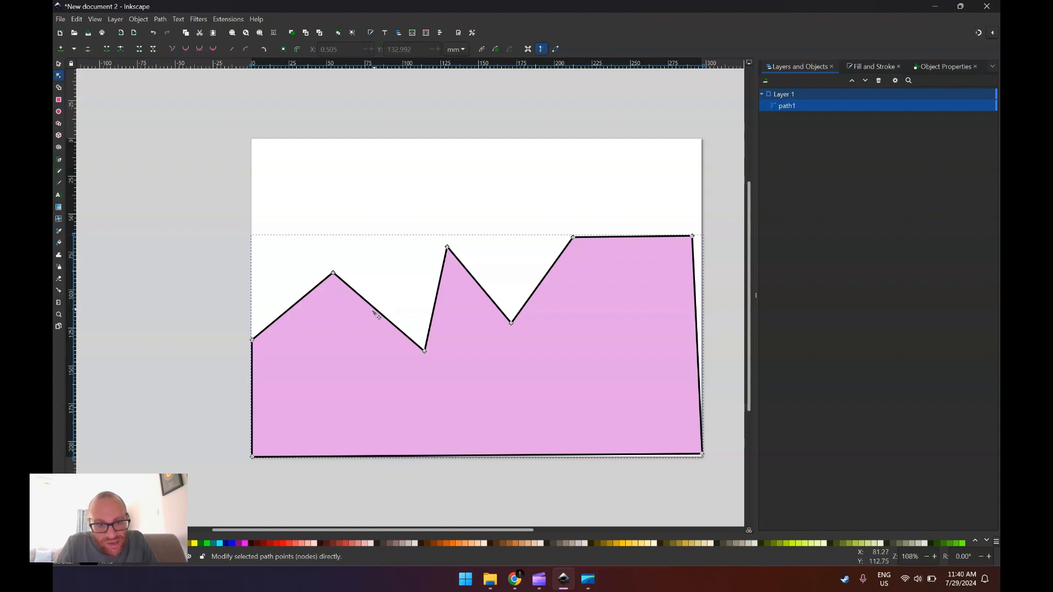
double_click(298, 302)
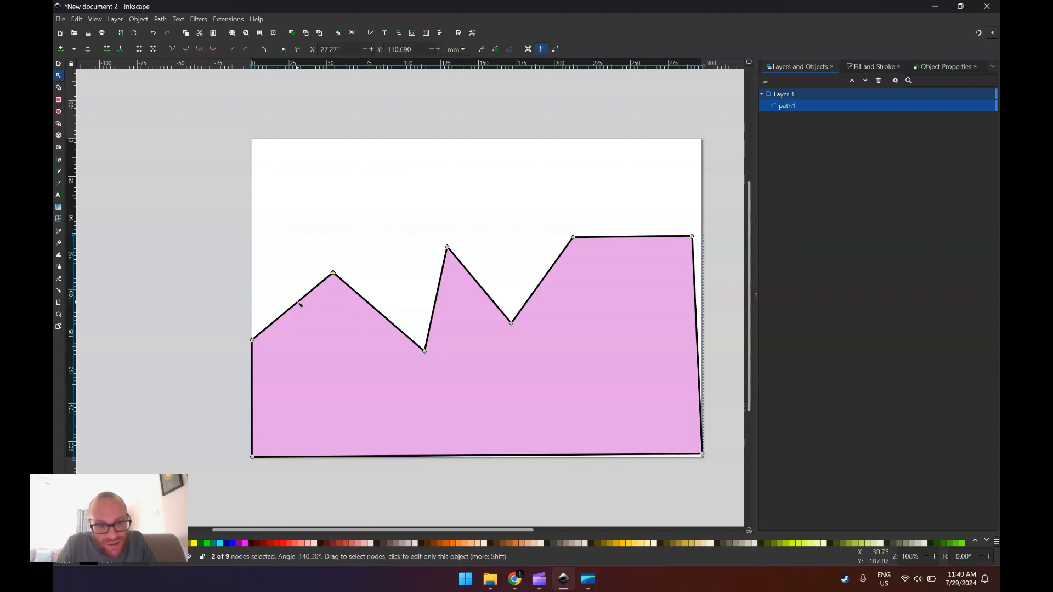
double_click(385, 318)
double_click(436, 296)
mouse_move(437, 297)
mouse_down()
mouse_move(466, 315)
mouse_move(446, 300)
mouse_move(452, 307)
mouse_up()
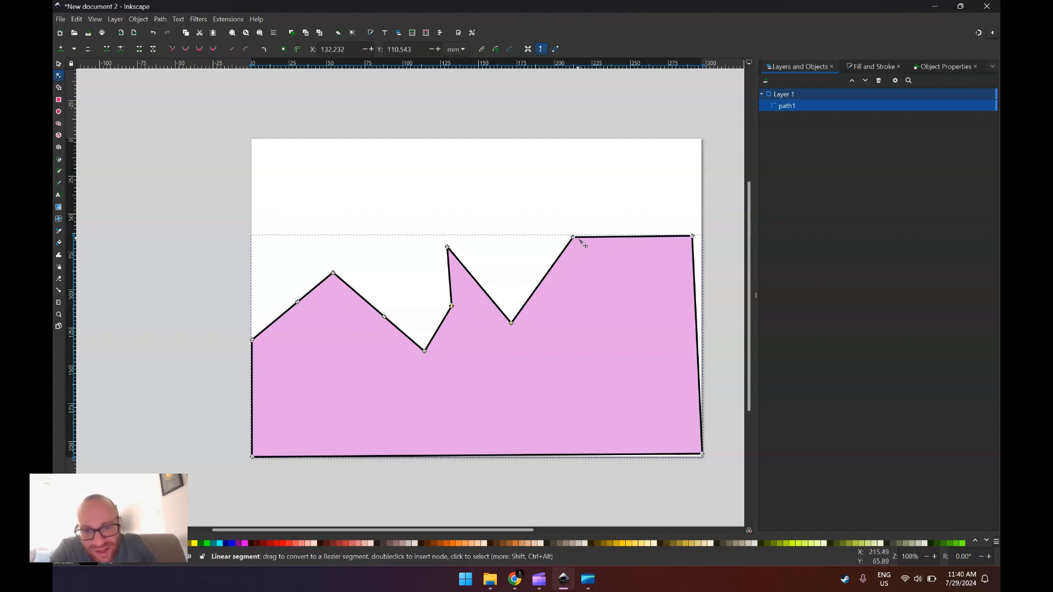
- Make the right valley node smooth, adjust its handle, and raise the valley curve
click(512, 323)
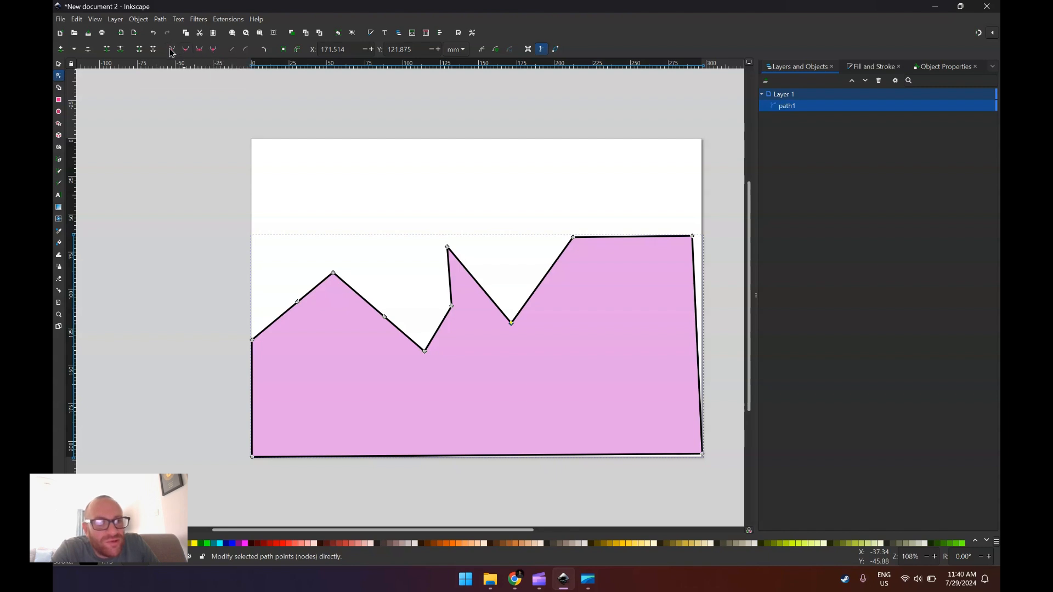
click(186, 52)
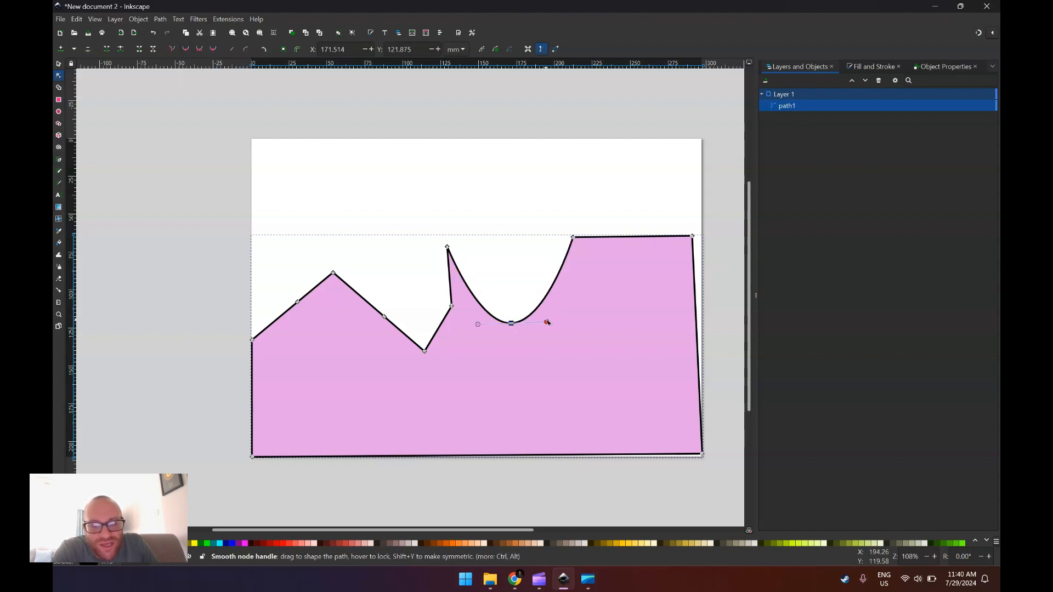
drag(547, 323, 515, 327)
drag(583, 288, 521, 286)
- Smooth the central peak node, lower the node beneath it to about X 136, Y 131 mm, and nudge the right valley node
click(446, 247)
click(185, 51)
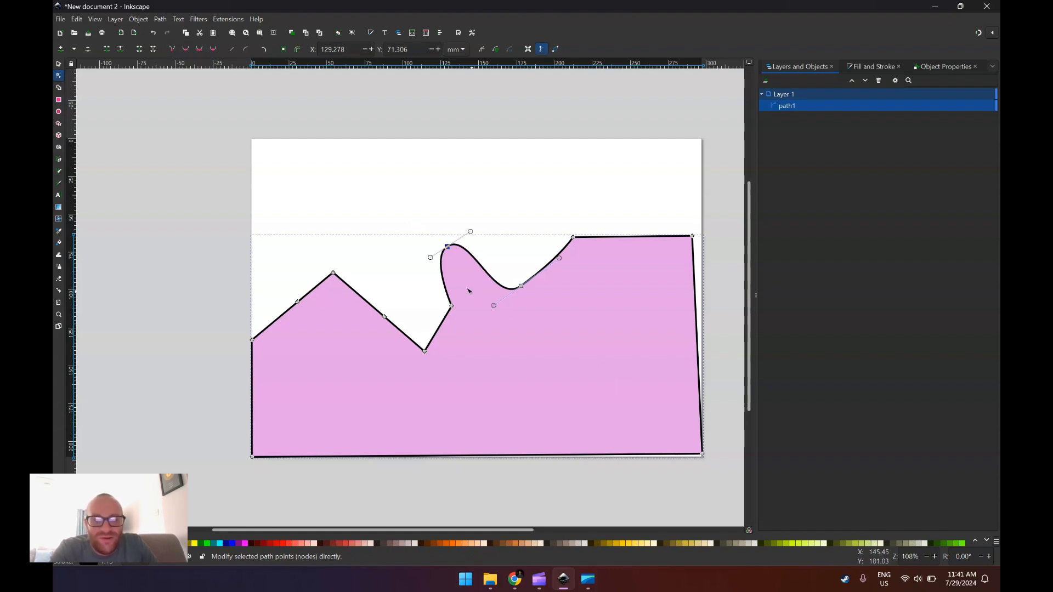
drag(450, 305, 456, 336)
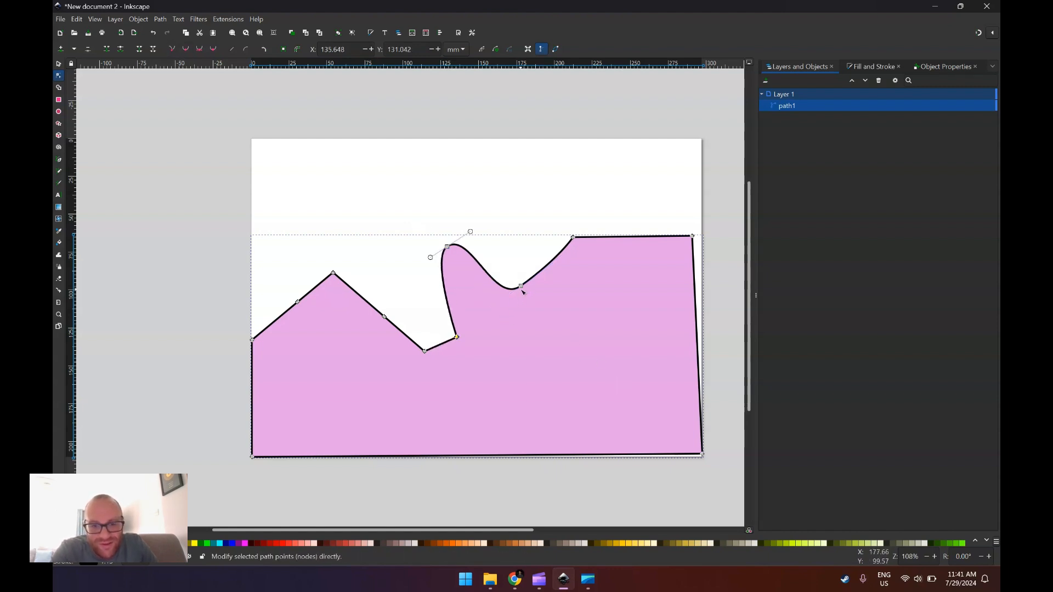
drag(521, 290, 527, 292)
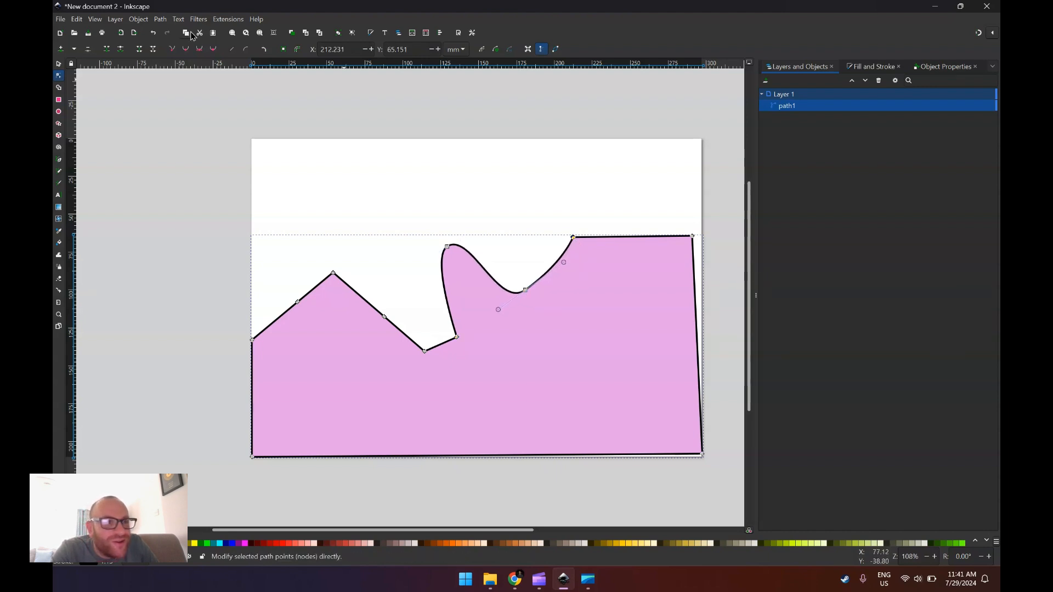
- Smooth the flat top's left corner node, then pull both flat-top nodes down and left to form a descending right slope
click(186, 49)
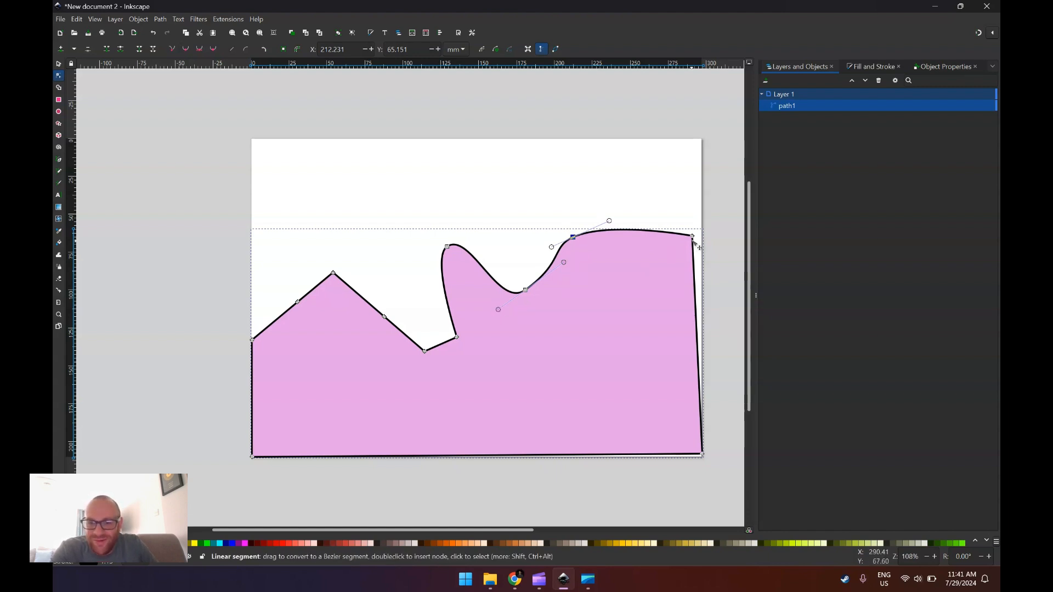
drag(692, 237, 612, 346)
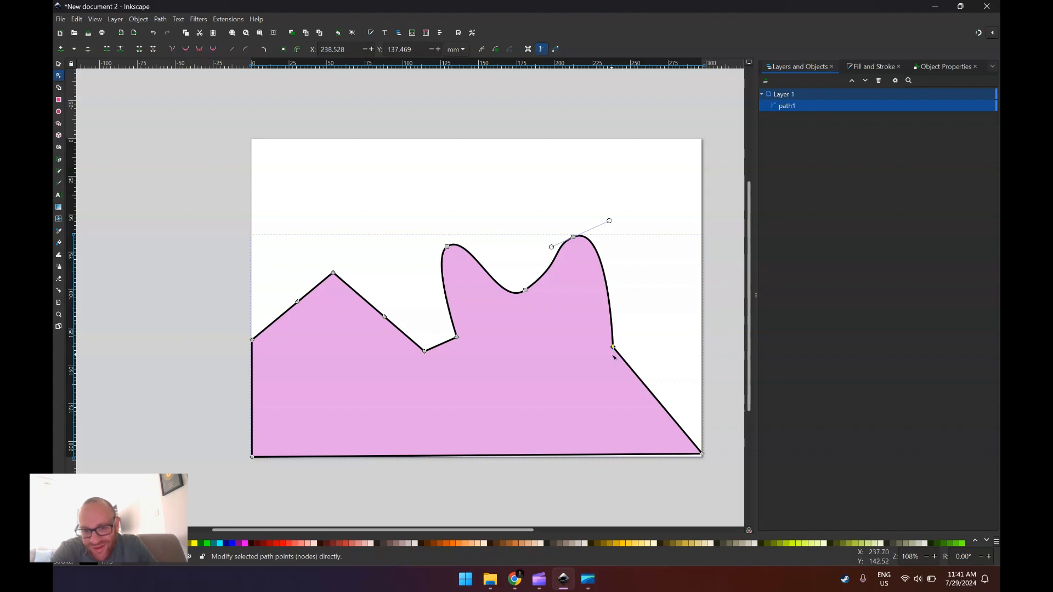
drag(574, 241, 546, 305)
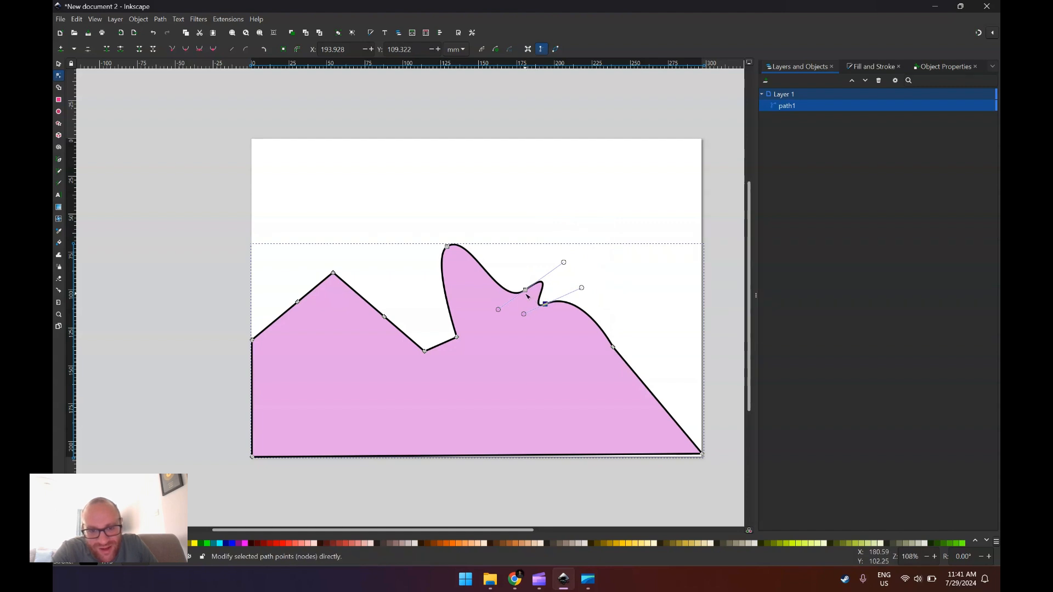
- Delete the two nodes between the central peak and the right slope's lower node, and move the peak to about X 151, Y 47 mm
click(526, 291)
key(Delete)
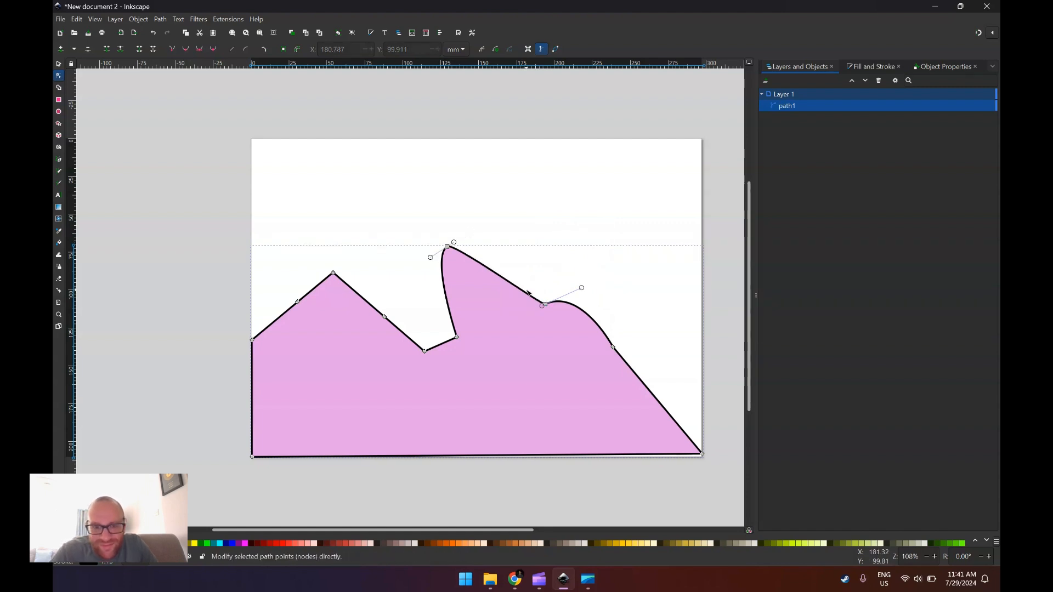
drag(449, 246, 450, 216)
click(543, 305)
key(Delete)
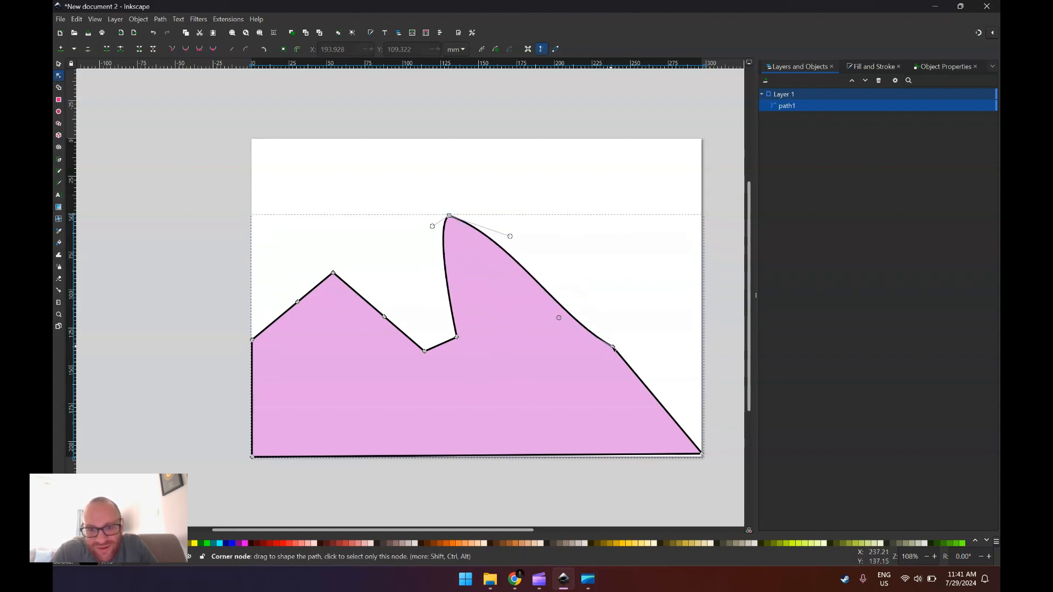
drag(613, 347, 618, 345)
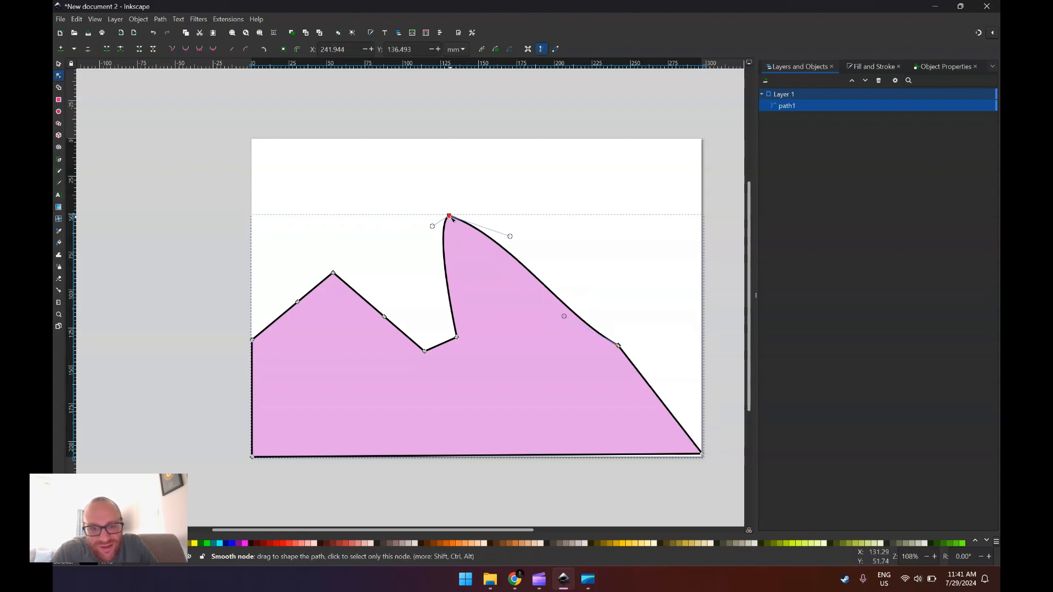
drag(450, 216, 483, 212)
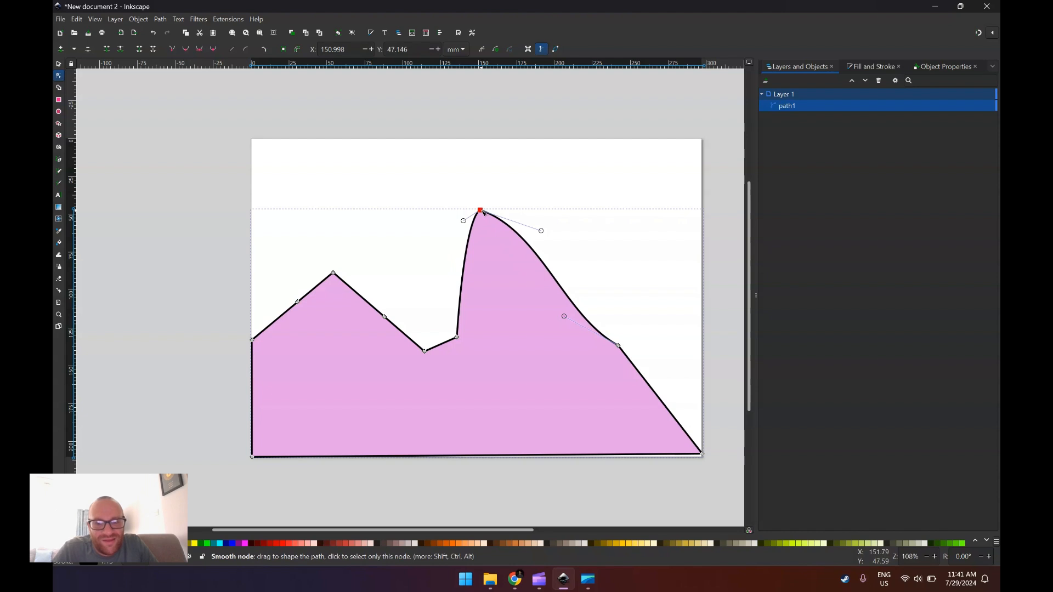
- Nudge the central peak node left and down to about X 146, Y 54 mm
key(alt+Left)
key(alt+Left)
key(alt+Left)
key(alt+Left)
key(alt+Left)
key(alt+Left)
key(alt+Left)
key(alt+Left)
key(alt+Left)
key(alt+Left)
key(alt+Left)
key(alt+Left)
key(alt+Left)
key(alt+Left)
key(alt+Left)
key(alt+Left)
key(alt+Left)
key(alt+Left)
key(alt+Left)
key(alt+Down)
key(alt+Down)
key(alt+Down)
key(alt+Down)
key(alt+Down)
key(alt+Down)
key(alt+Down)
key(alt+Down)
key(alt+Down)
key(alt+Down)
key(alt+Down)
key(alt+Down)
key(alt+Down)
key(alt+Down)
key(alt+Down)
key(alt+Down)
key(alt+Down)
key(alt+Down)
key(alt+Down)
key(alt+Down)
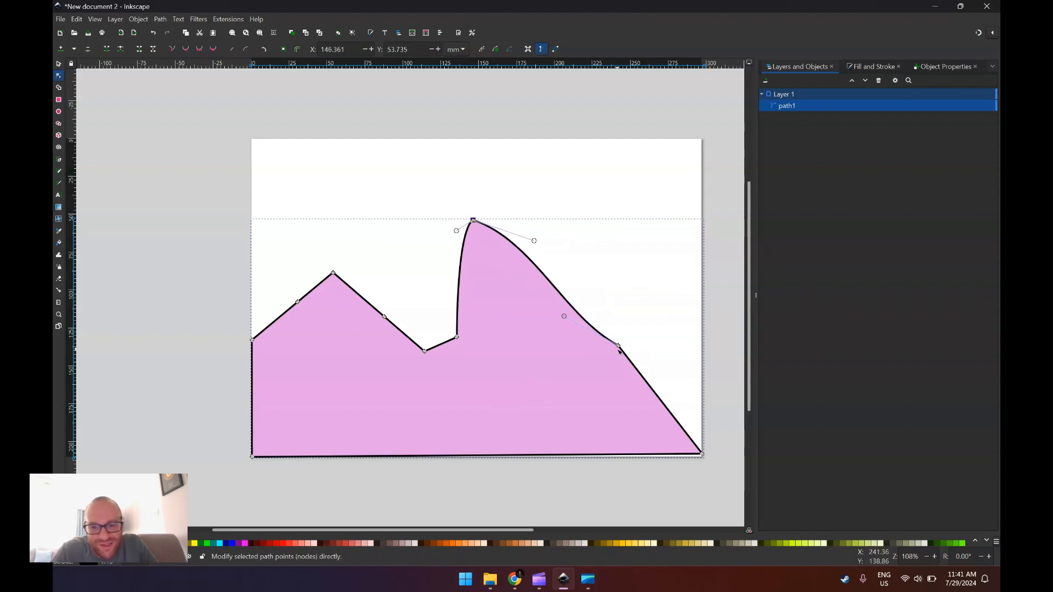
- Delete the lower node on the right slope and move the central peak node to about X 162, Y 53 mm
ctrl+alt+click(618, 346)
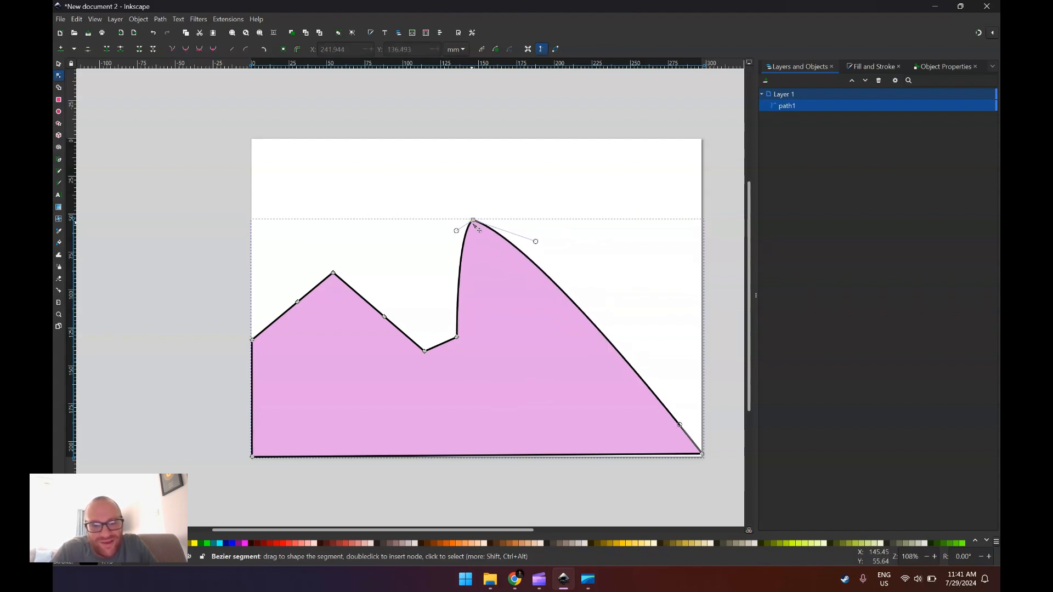
drag(474, 221, 498, 219)
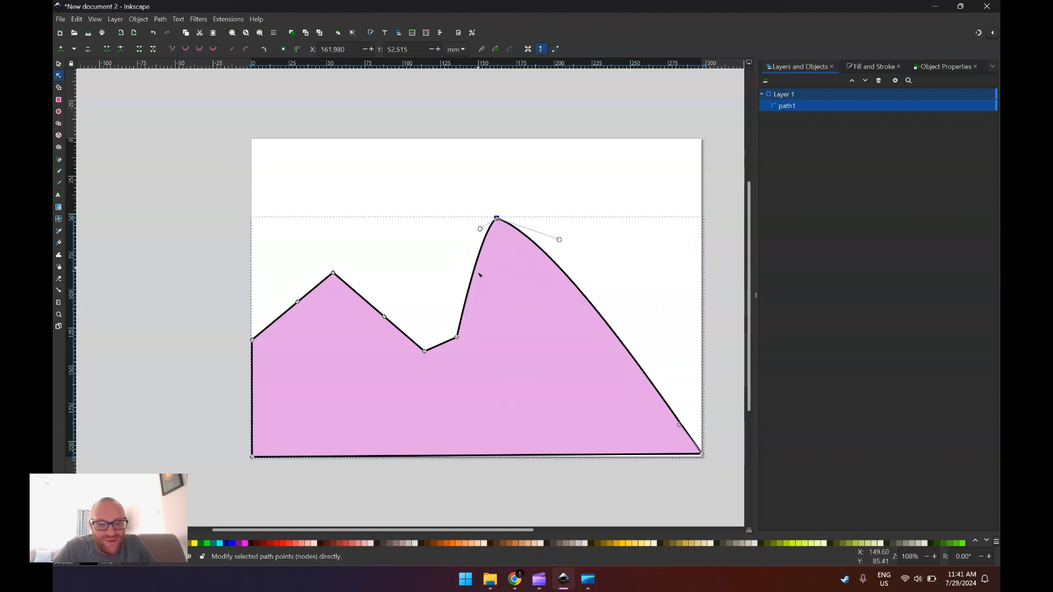
- Smooth both valley nodes and move the node on the left mountain's right slope to about X 66, Y 96 mm
click(457, 337)
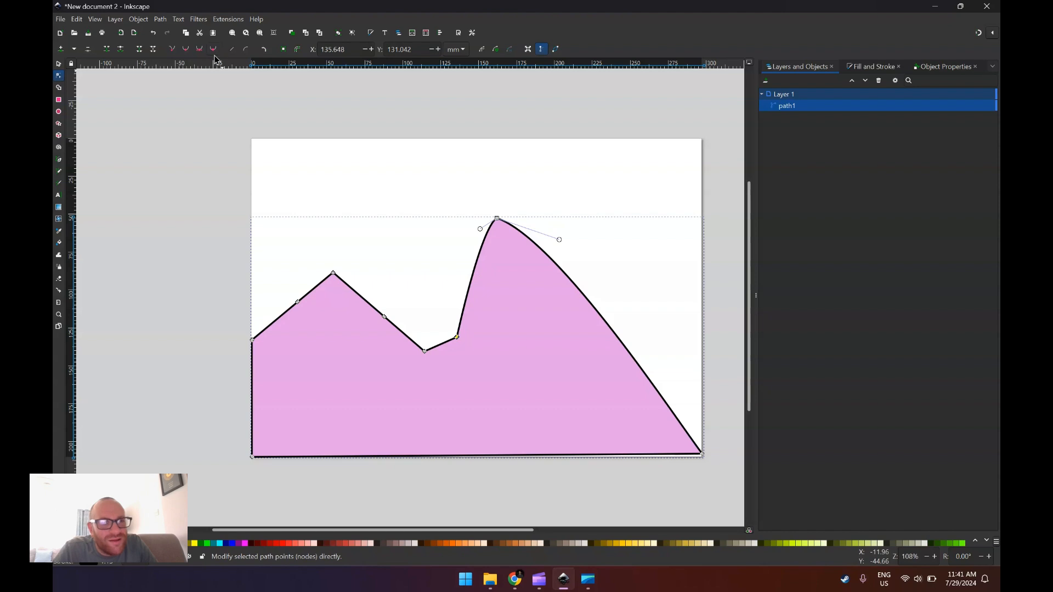
click(185, 49)
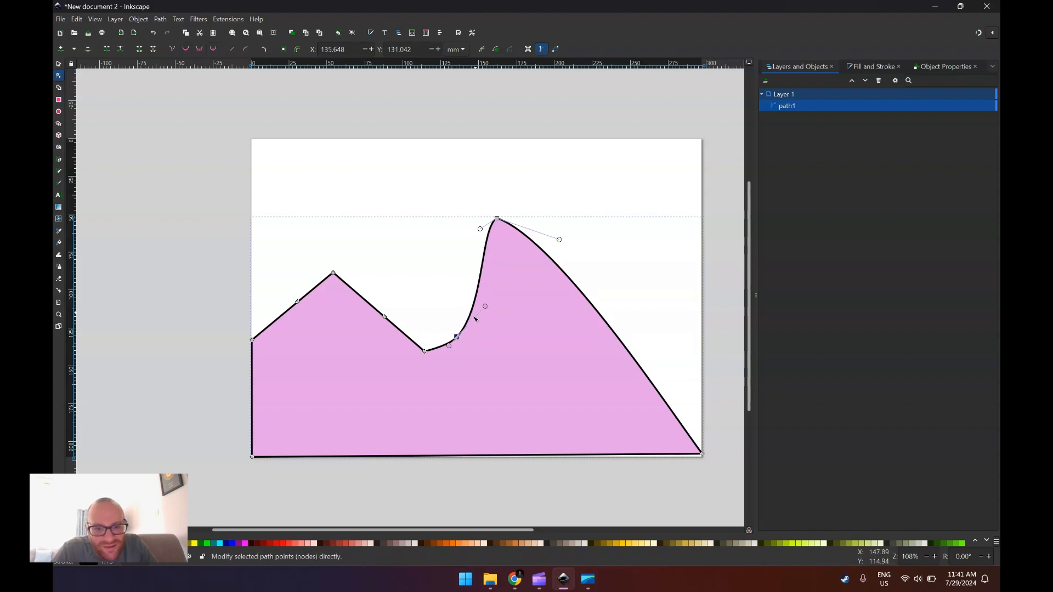
click(424, 352)
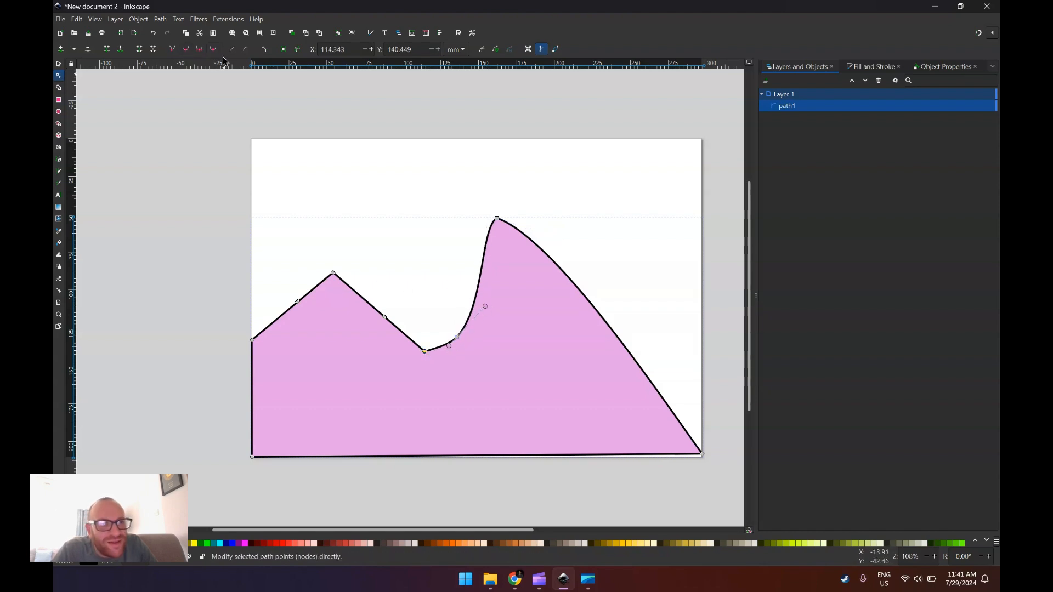
click(185, 49)
drag(406, 349, 351, 284)
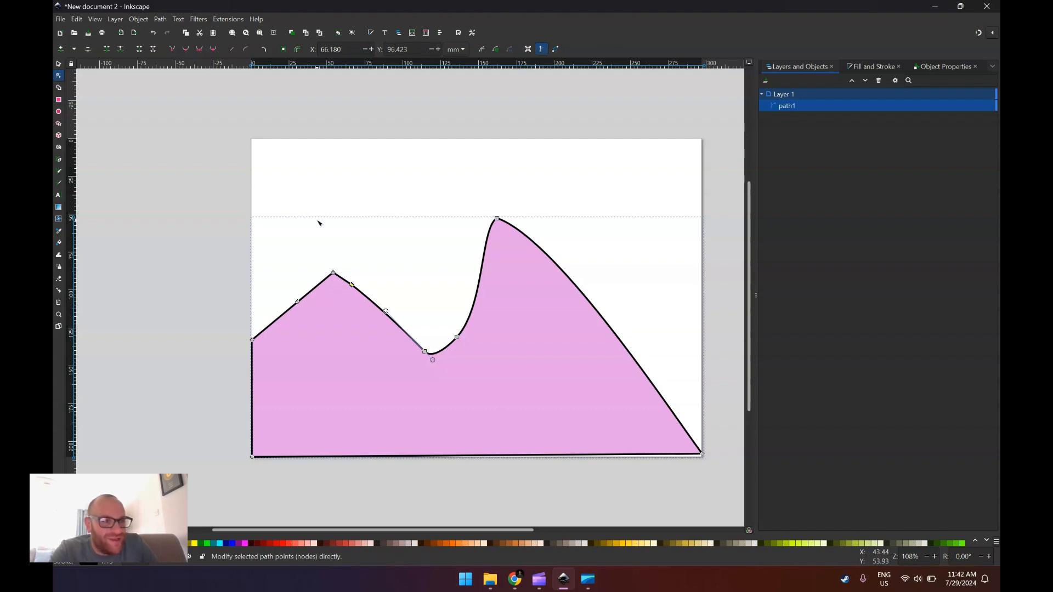
- Draw a closed nine-node shape, about 86 by 44 mm, with a notch in its top edge, above the left mountain using the Pen tool
key(b)
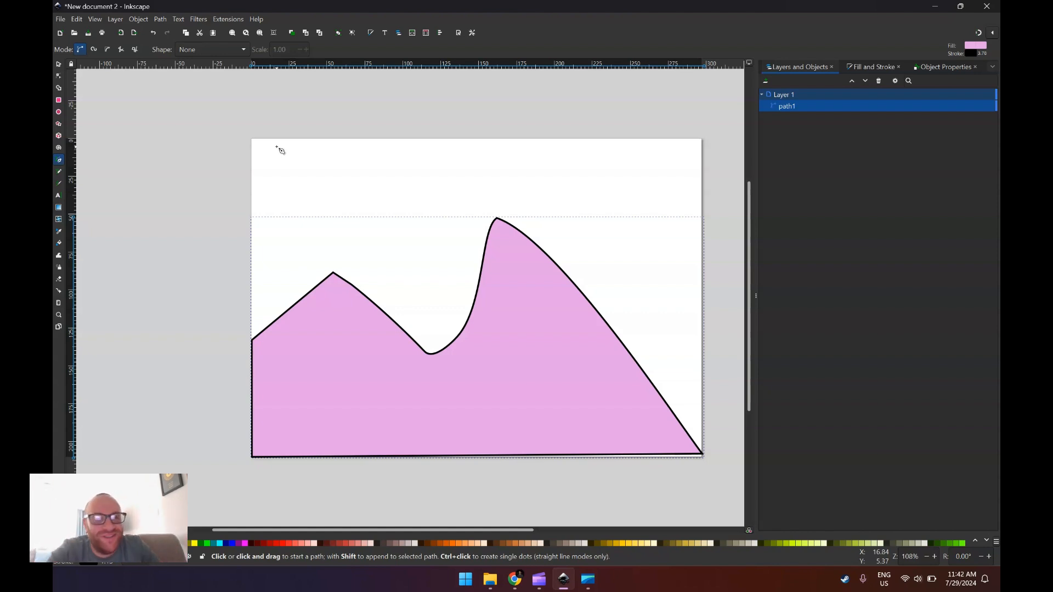
click(390, 165)
click(403, 225)
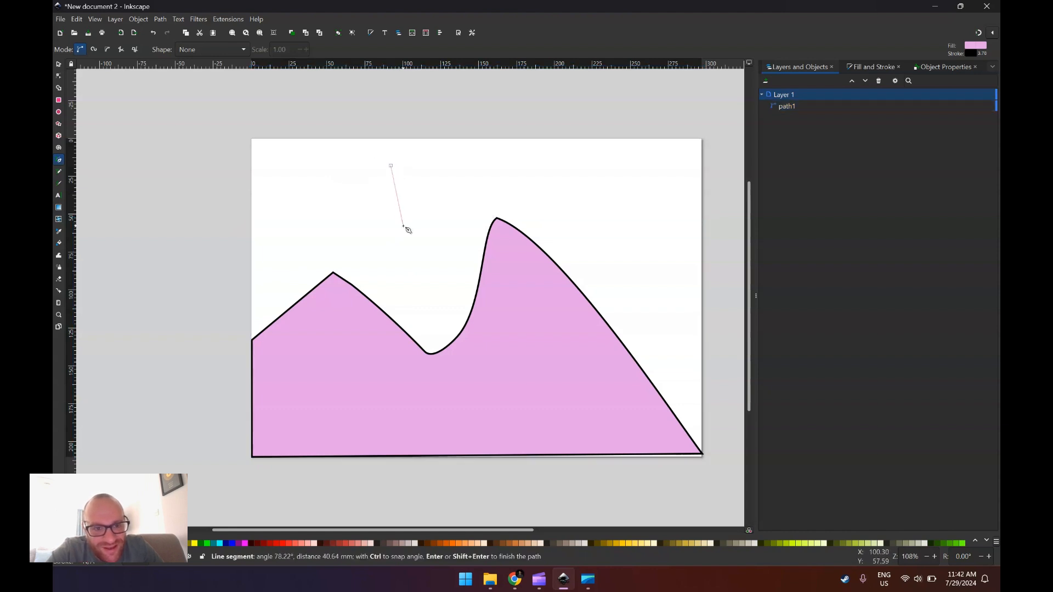
click(284, 225)
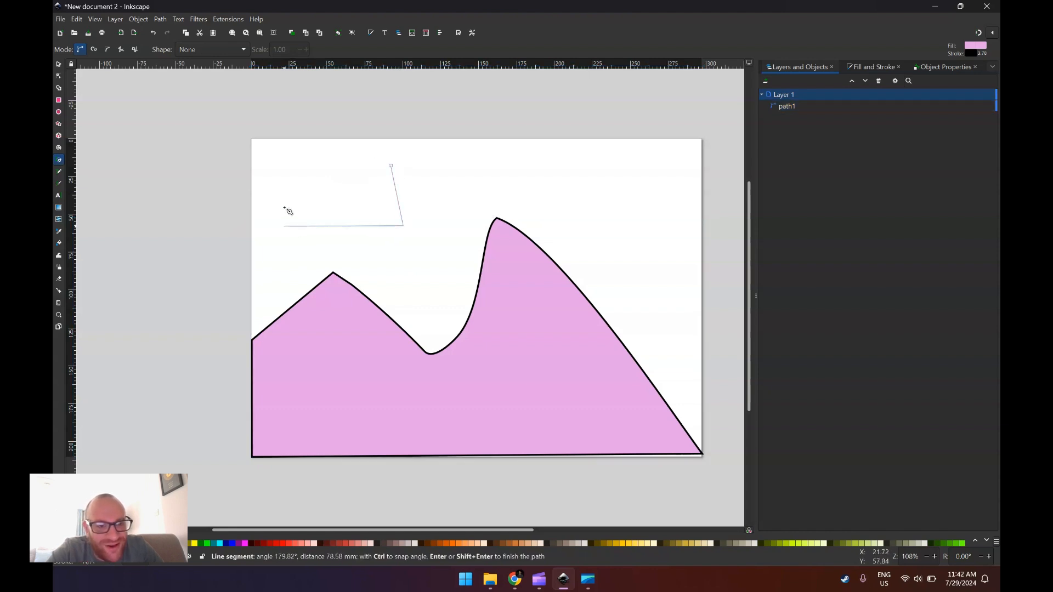
click(274, 161)
click(306, 161)
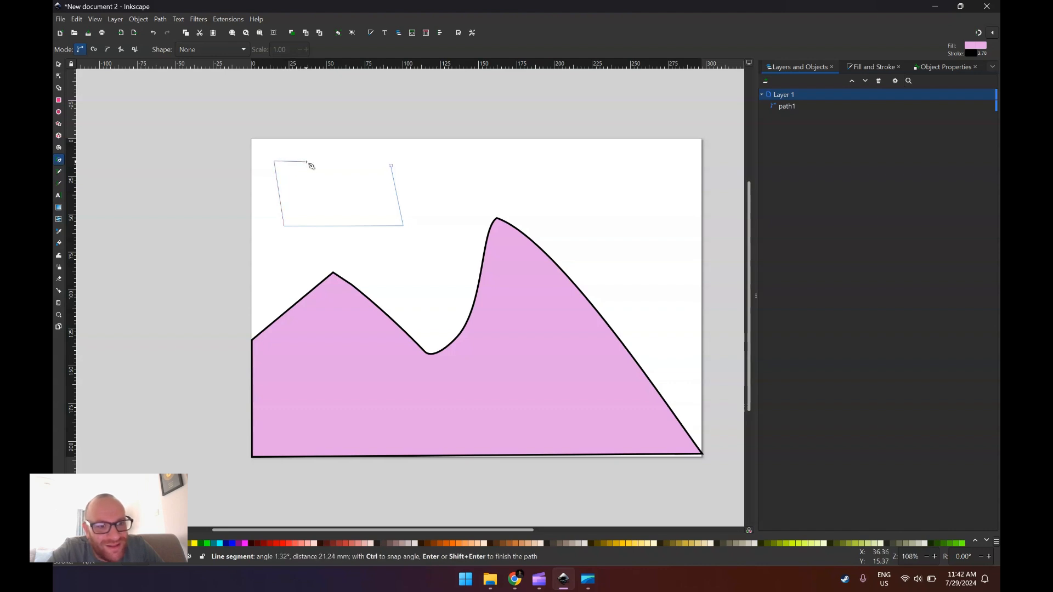
click(313, 187)
click(342, 199)
click(365, 184)
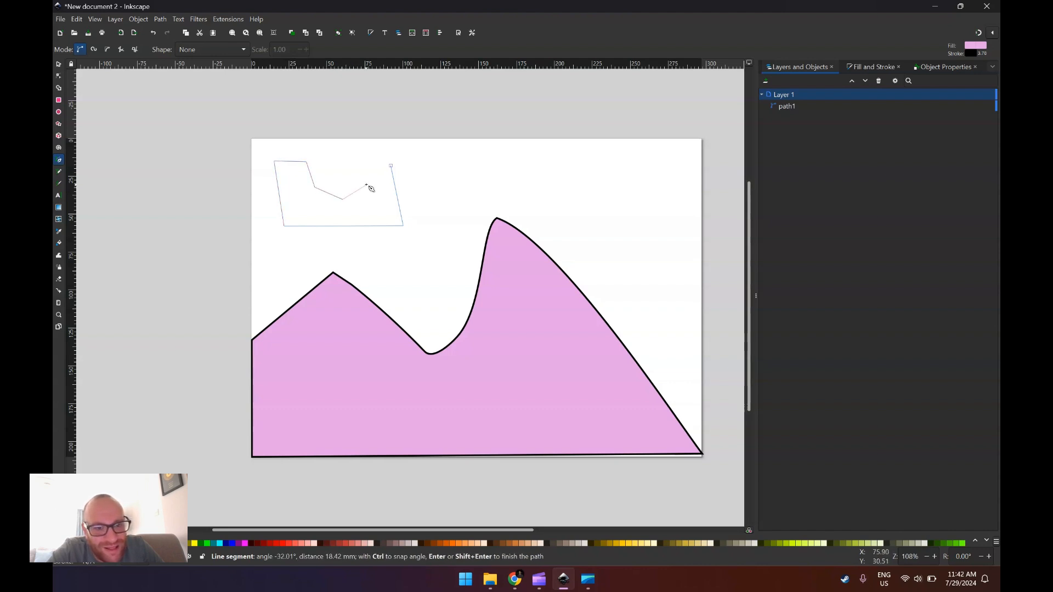
click(362, 166)
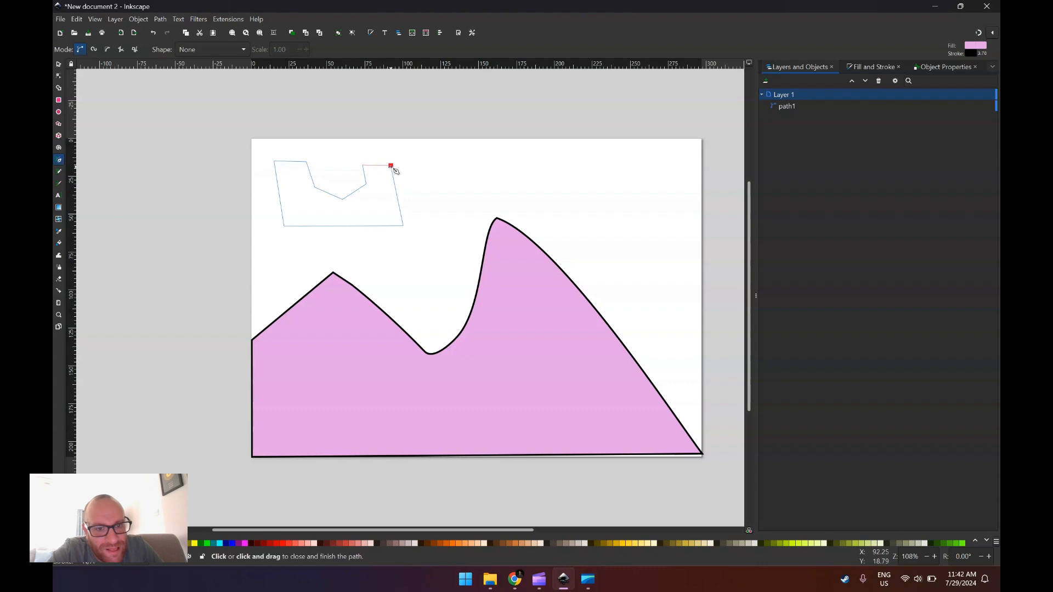
click(391, 165)
- Select the new notched shape and change its fill to a yellow-green with hue 75
click(59, 64)
click(315, 214)
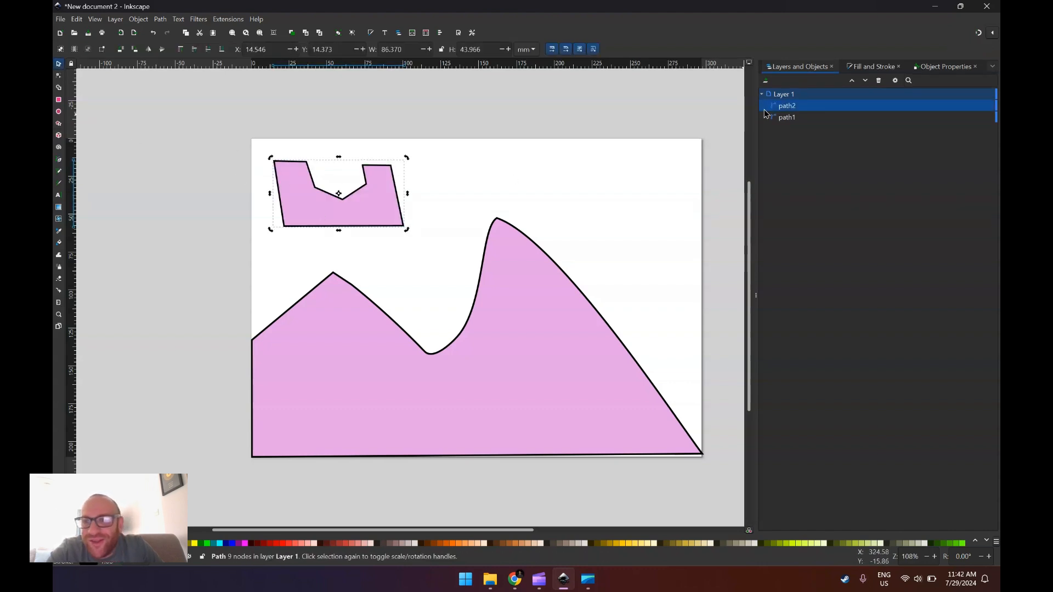
click(861, 66)
click(824, 135)
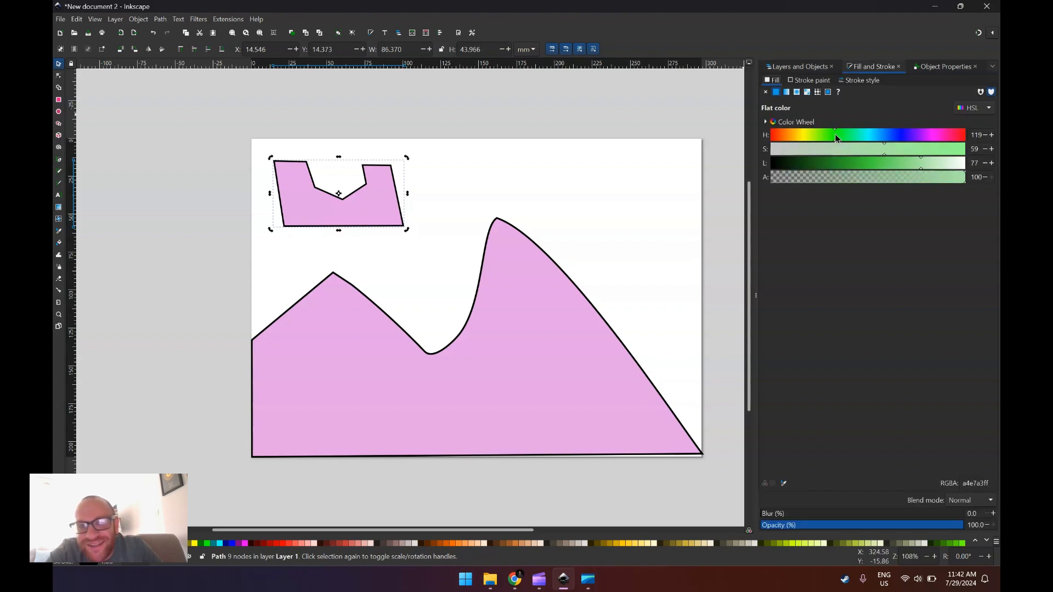
click(811, 137)
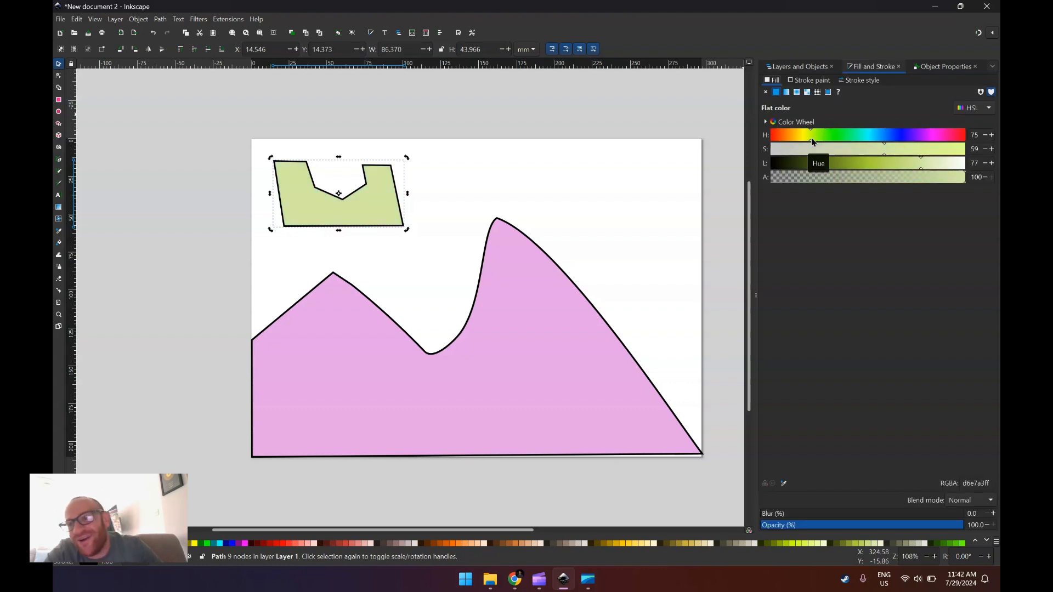
click(392, 220)
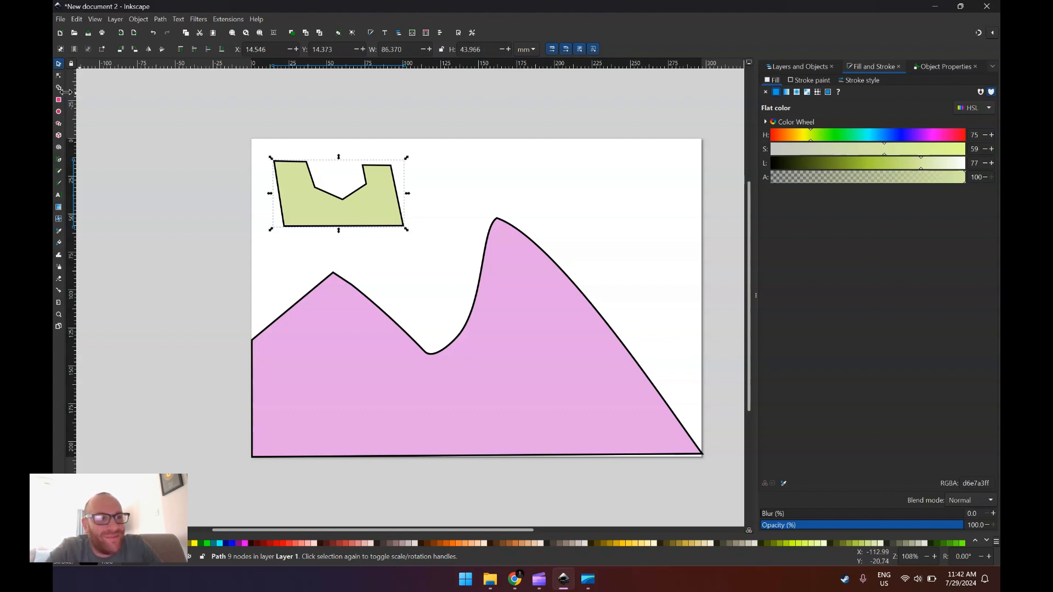
- Try smoothing the green shape's lower right corner node, then undo the change
click(58, 76)
click(403, 225)
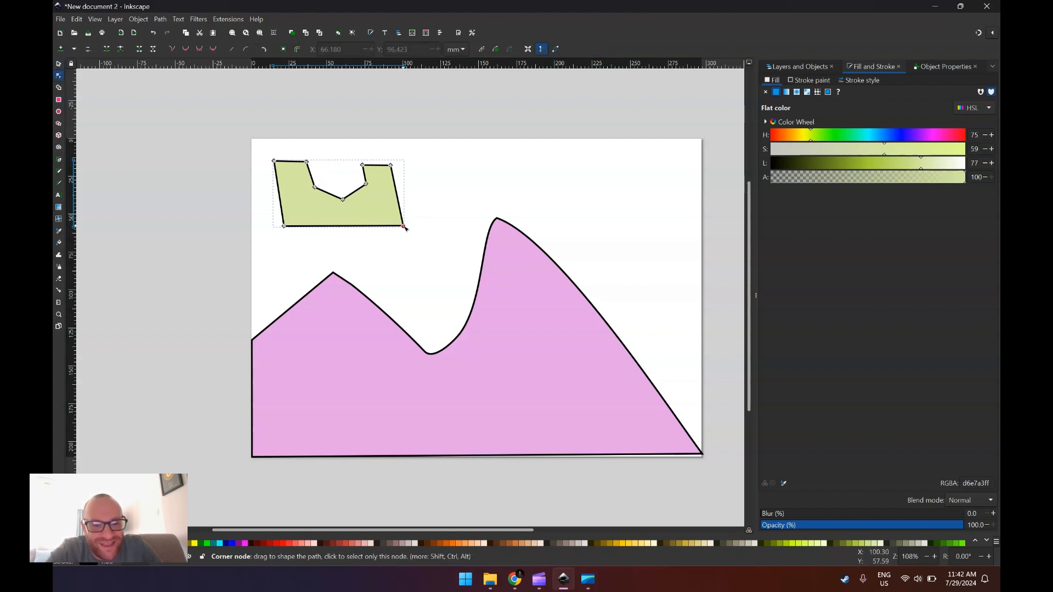
click(185, 50)
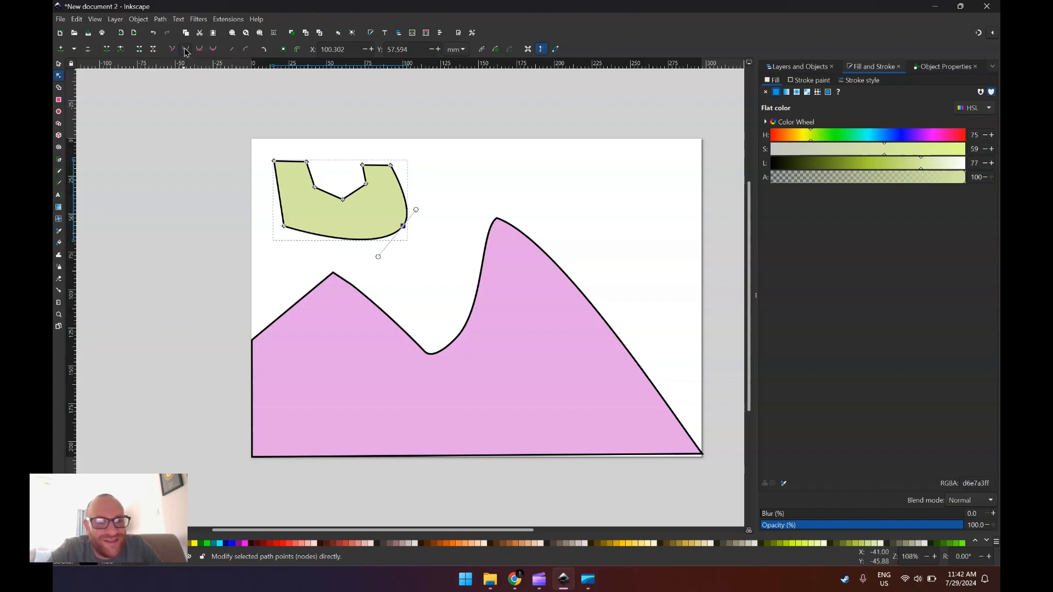
key(ctrl+z)
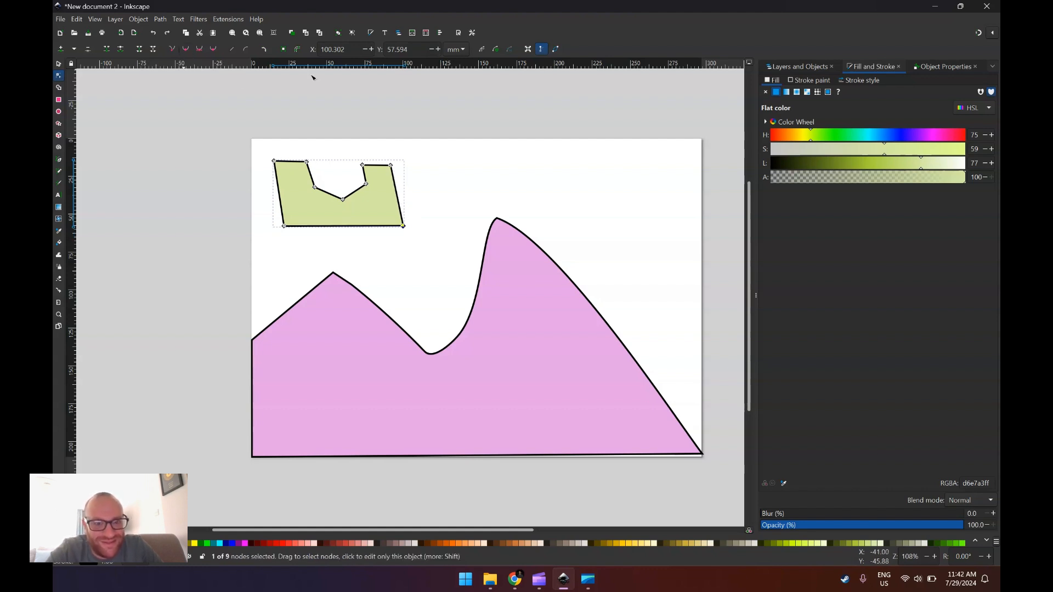
- Smooth the two top nodes of the green shape's right arm and the bottom node of its notch
click(390, 164)
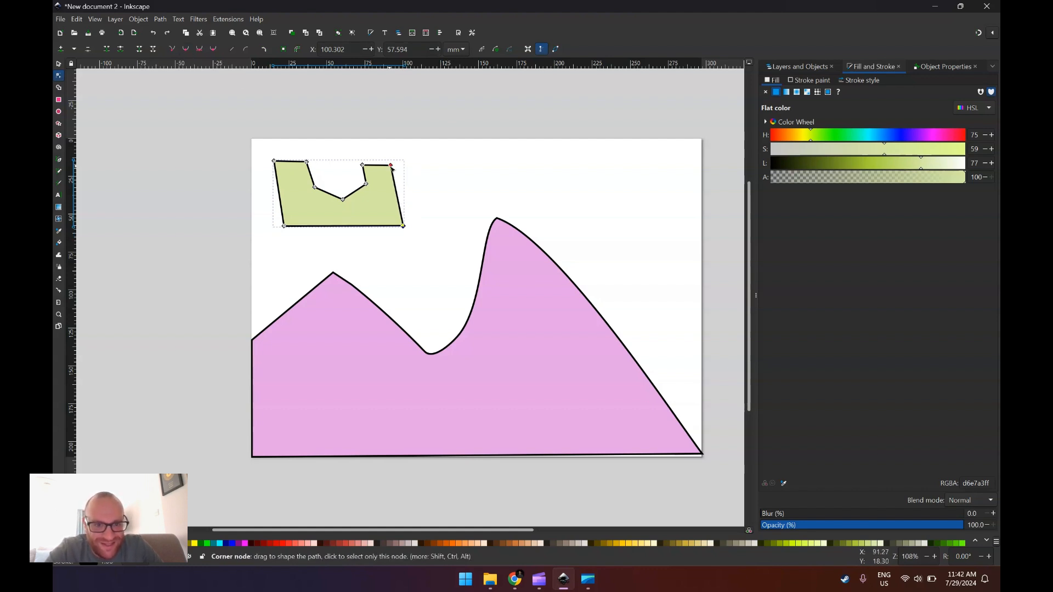
click(187, 50)
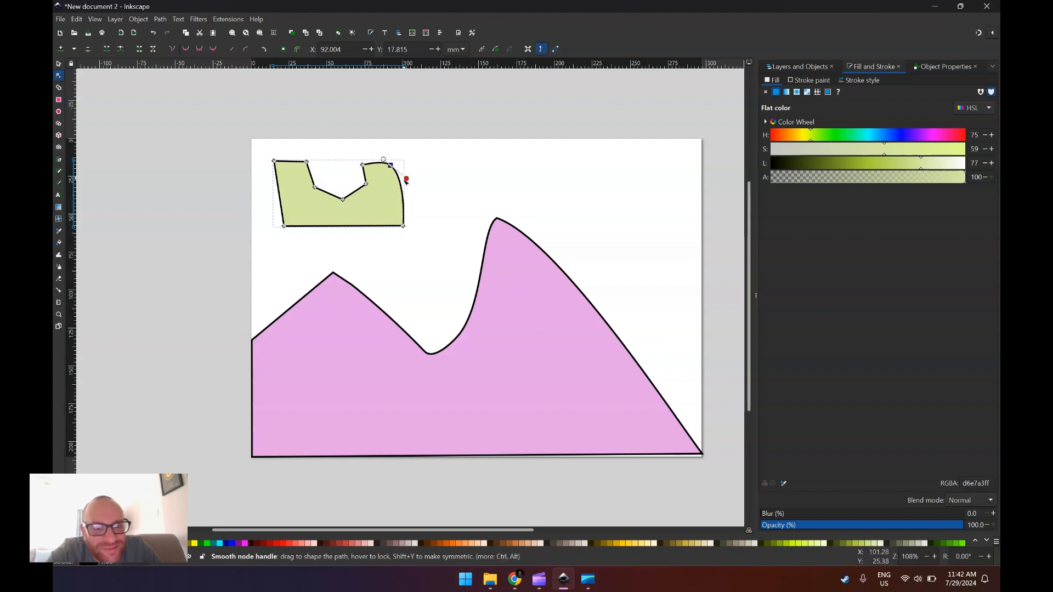
click(362, 164)
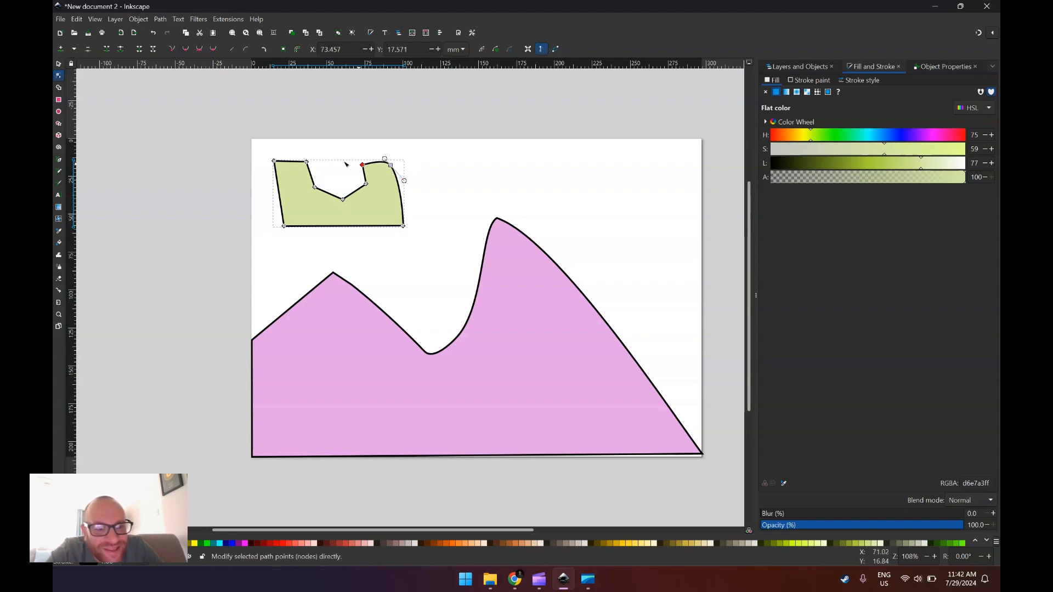
click(186, 50)
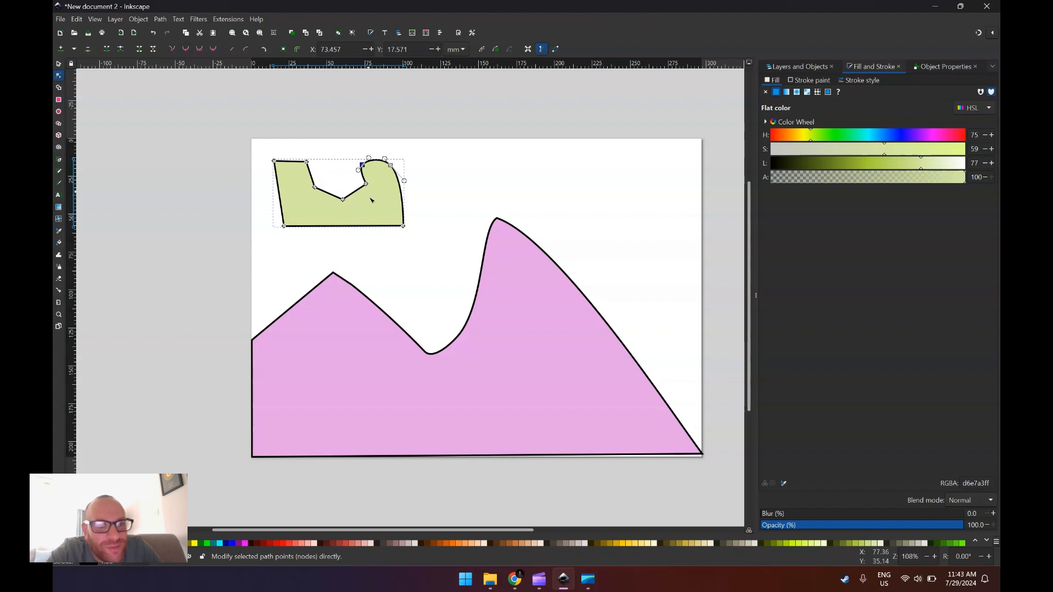
click(341, 200)
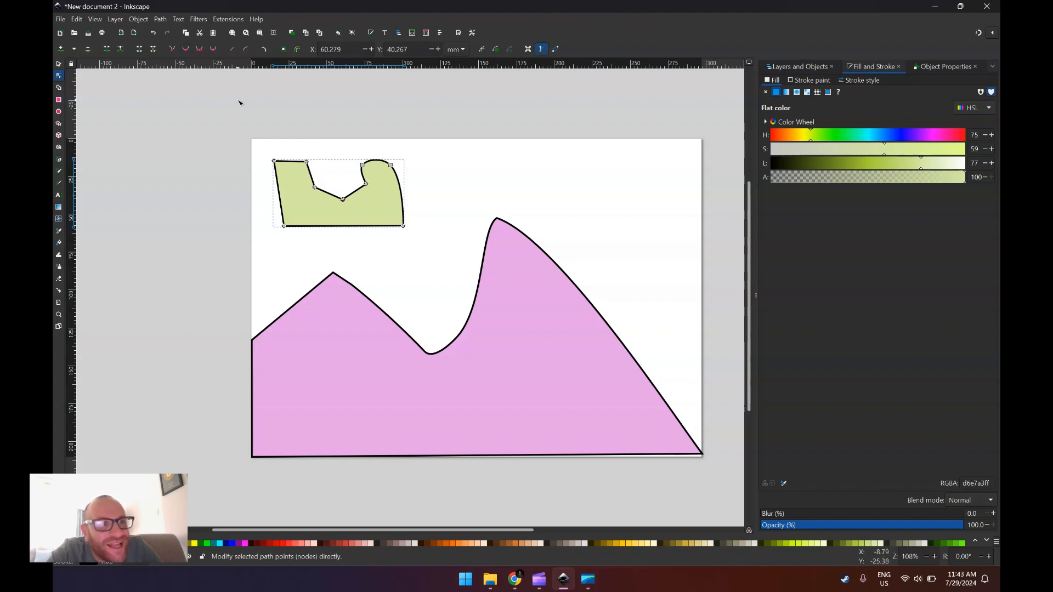
click(186, 50)
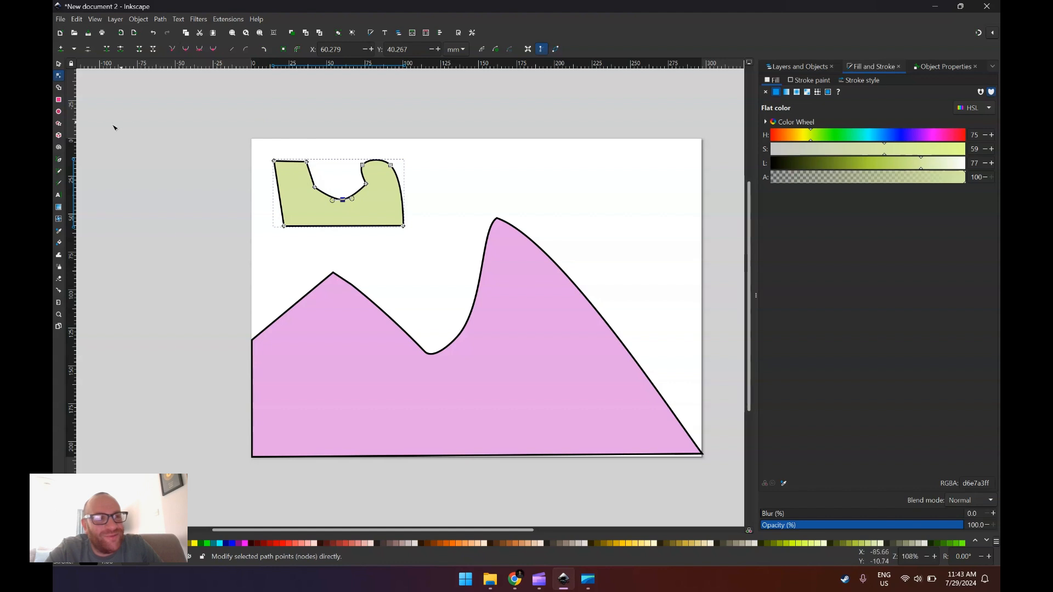
- Flip the green shape horizontally and rotate it about 22° clockwise
click(59, 63)
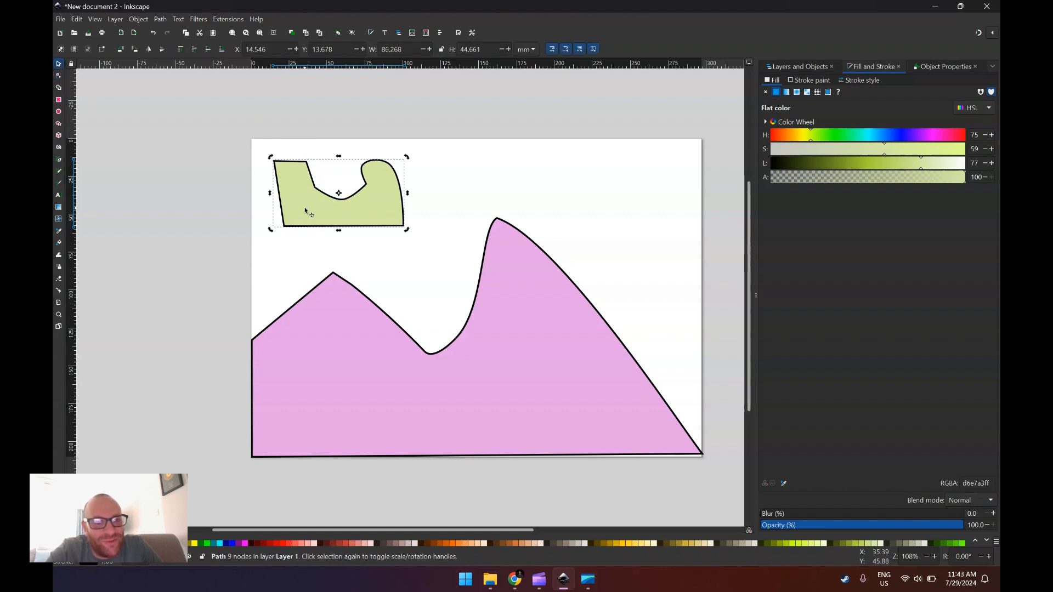
click(148, 49)
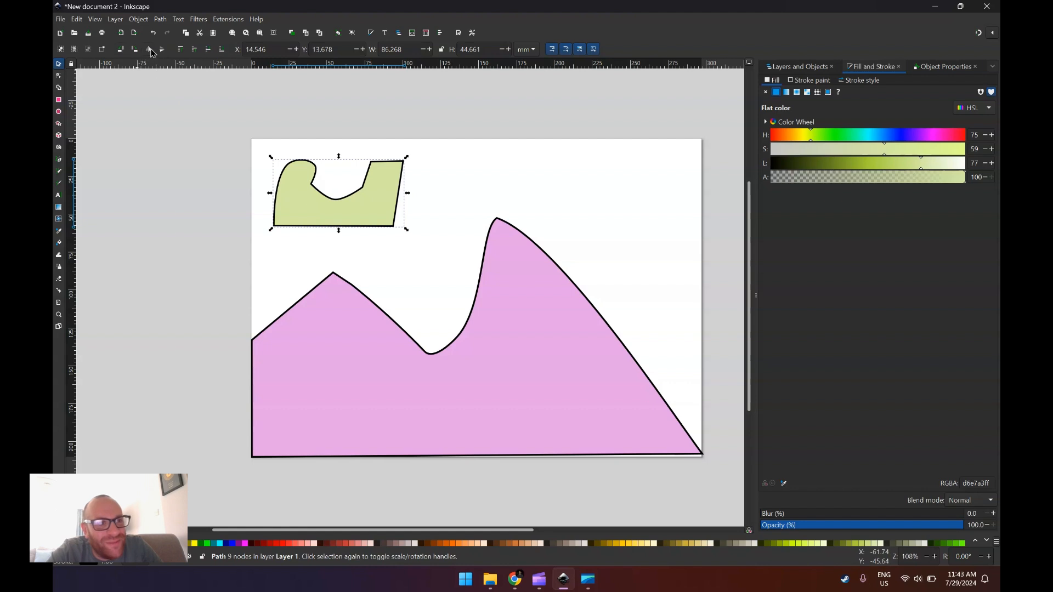
click(367, 224)
drag(407, 159, 428, 183)
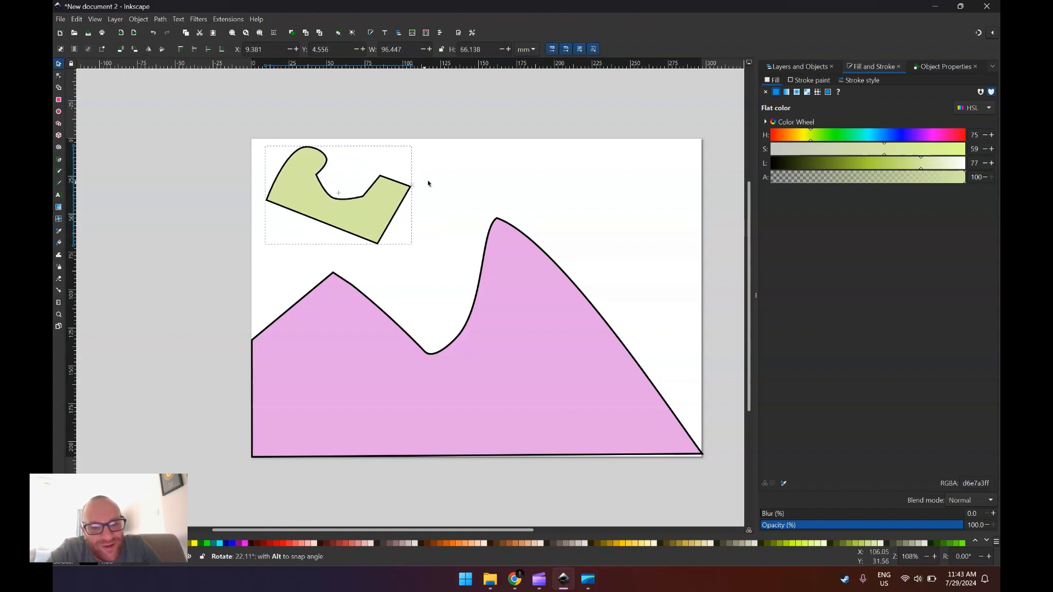
- Move the green shape to the foot of the right slope and scale it down to about 54 by 41 mm
drag(378, 217, 664, 332)
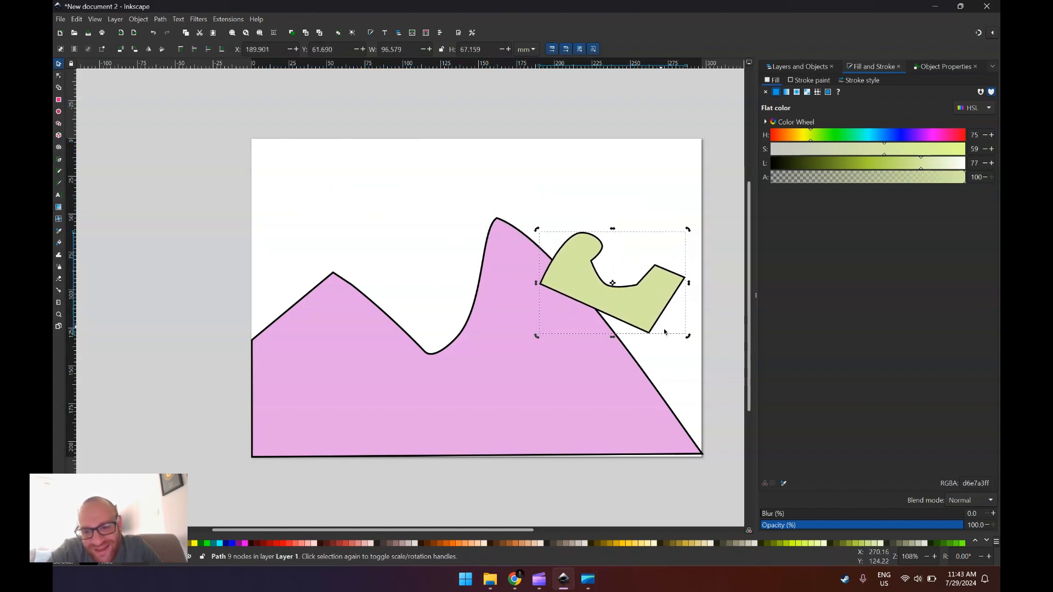
click(689, 338)
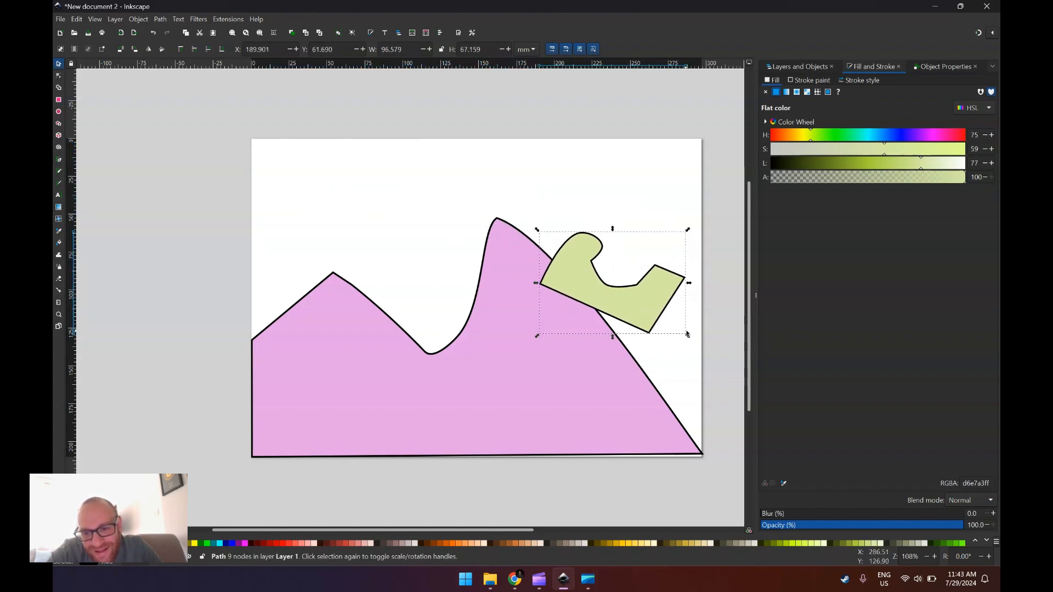
drag(689, 336, 696, 449)
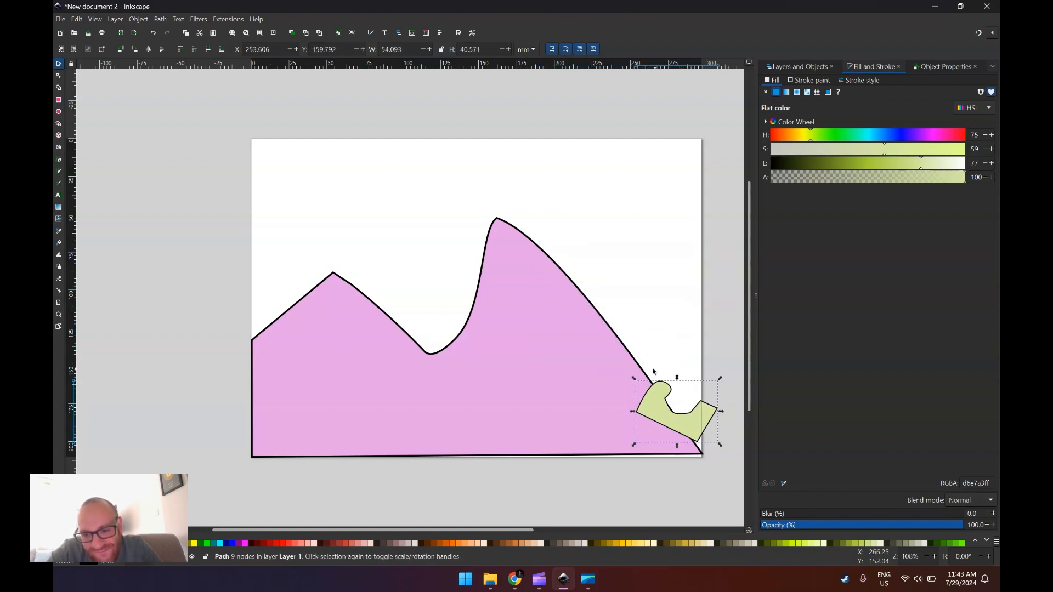
- Rotate the green shape further clockwise to follow the slope and position it at about X 258, Y 151 mm
click(667, 403)
drag(721, 379, 723, 399)
drag(652, 409, 657, 398)
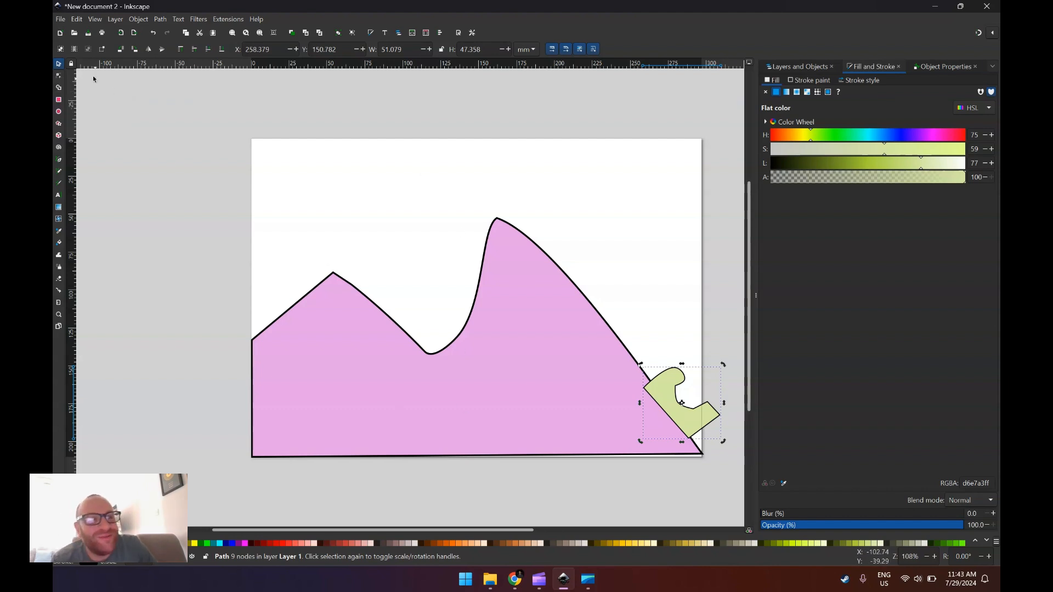
- Activate the Pen tool for drawing another path
click(59, 76)
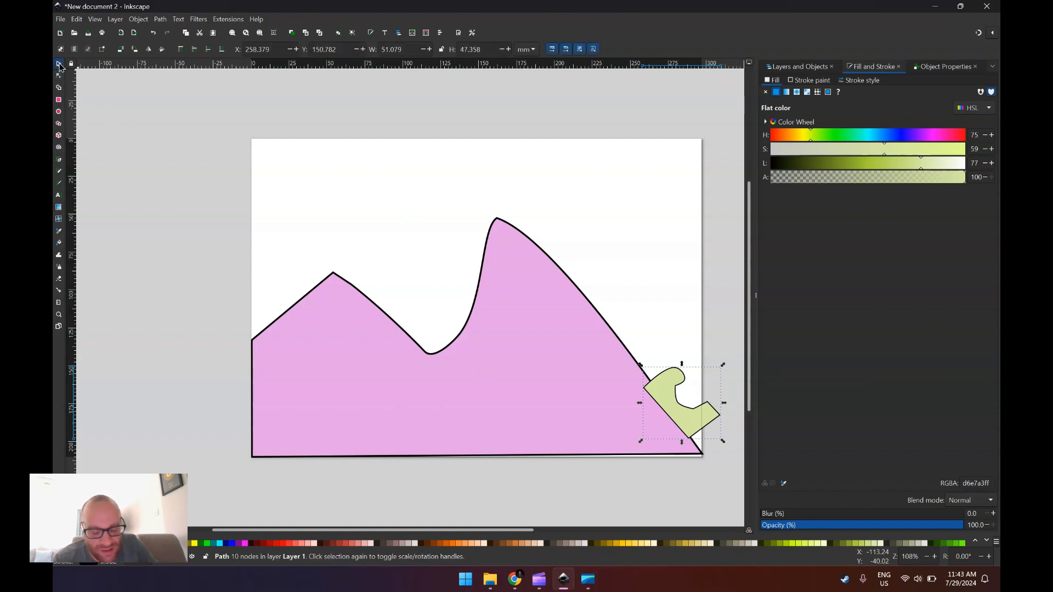
key(b)
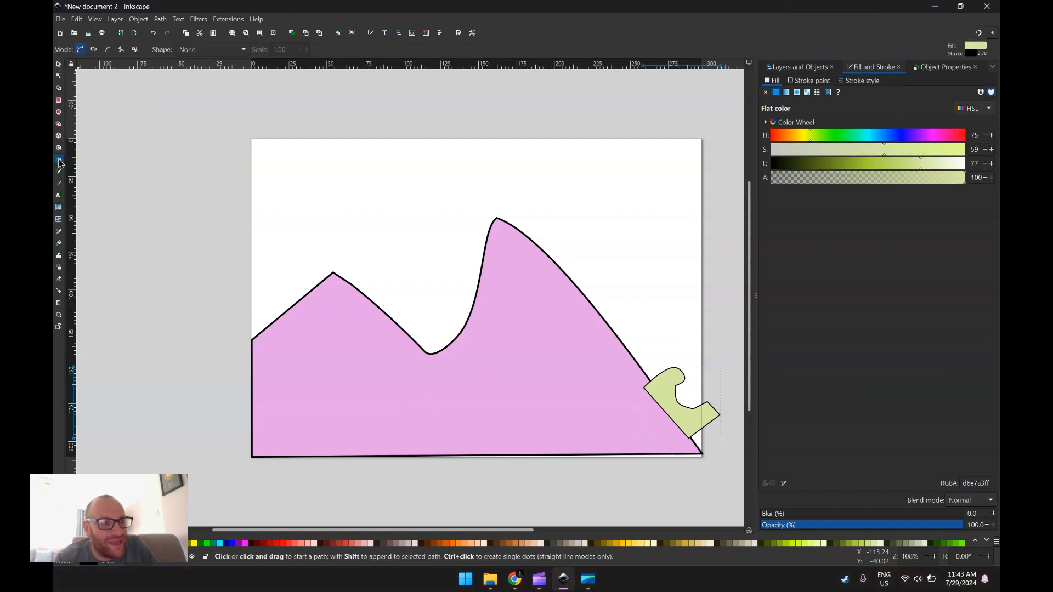